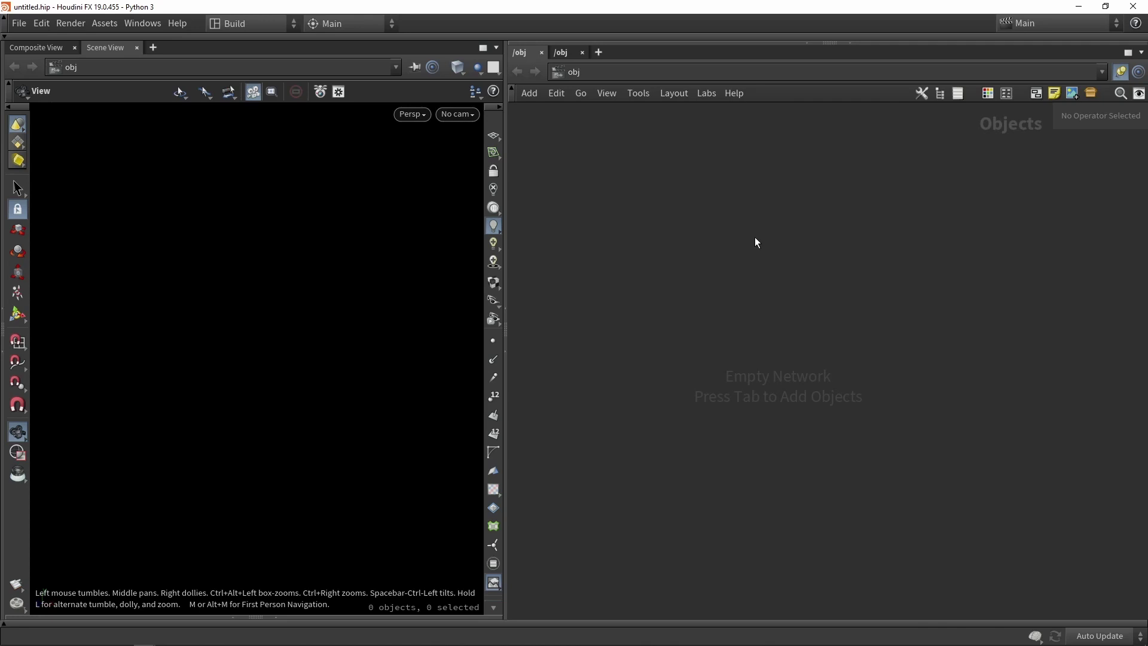
- Create a Geometry object, geo1, and go inside it
key(Tab)
text(geo)
key(Return)
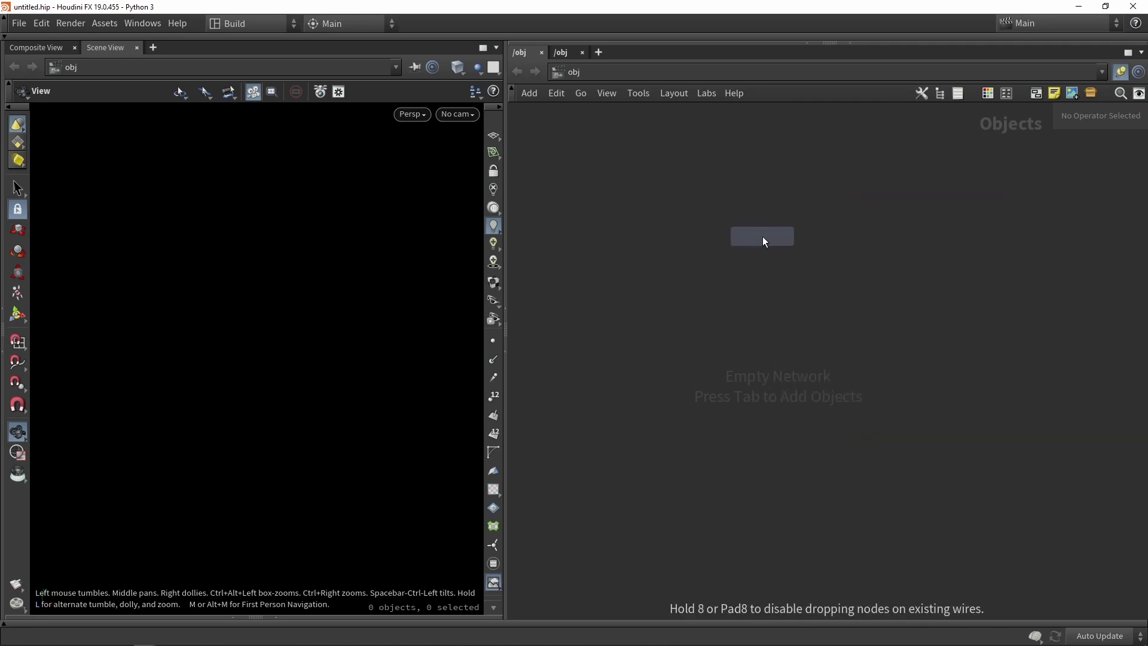
click(763, 235)
double_click(626, 303)
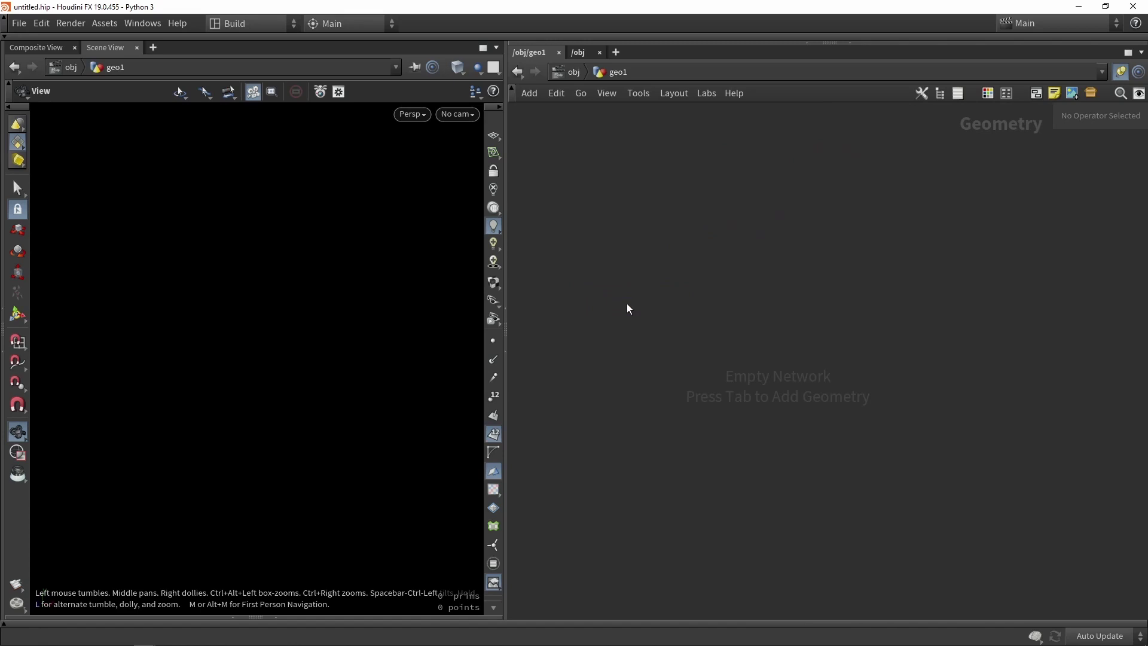
- Pick the Labs Tree Trunk Generator from the 'tree' node search
key(Tab)
text(tree)
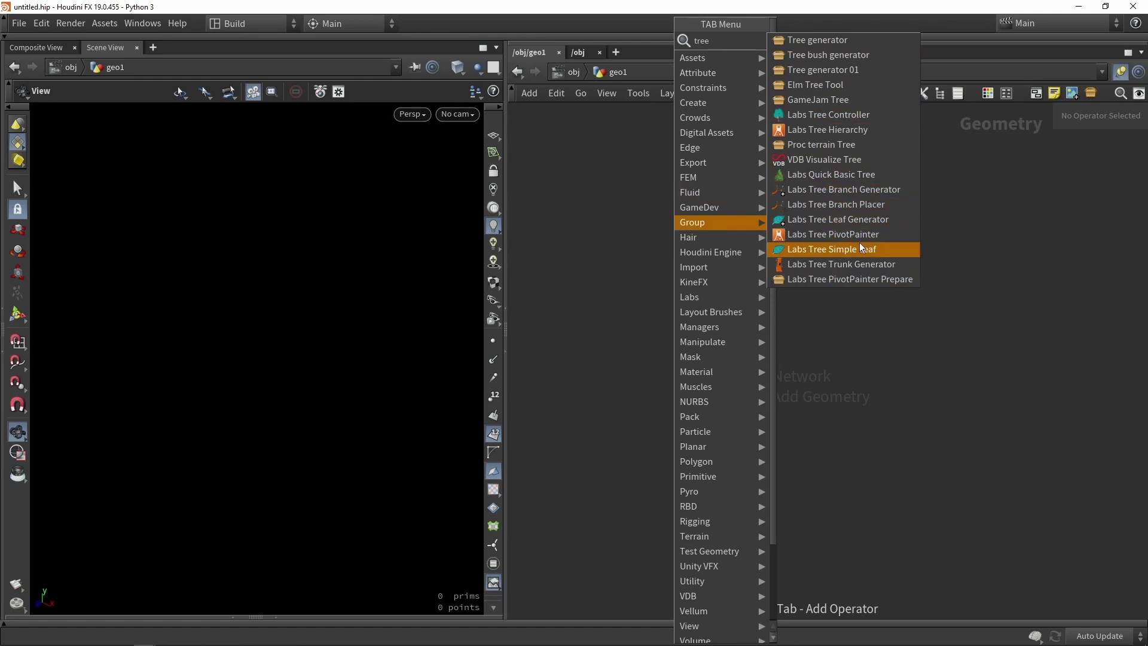
click(838, 265)
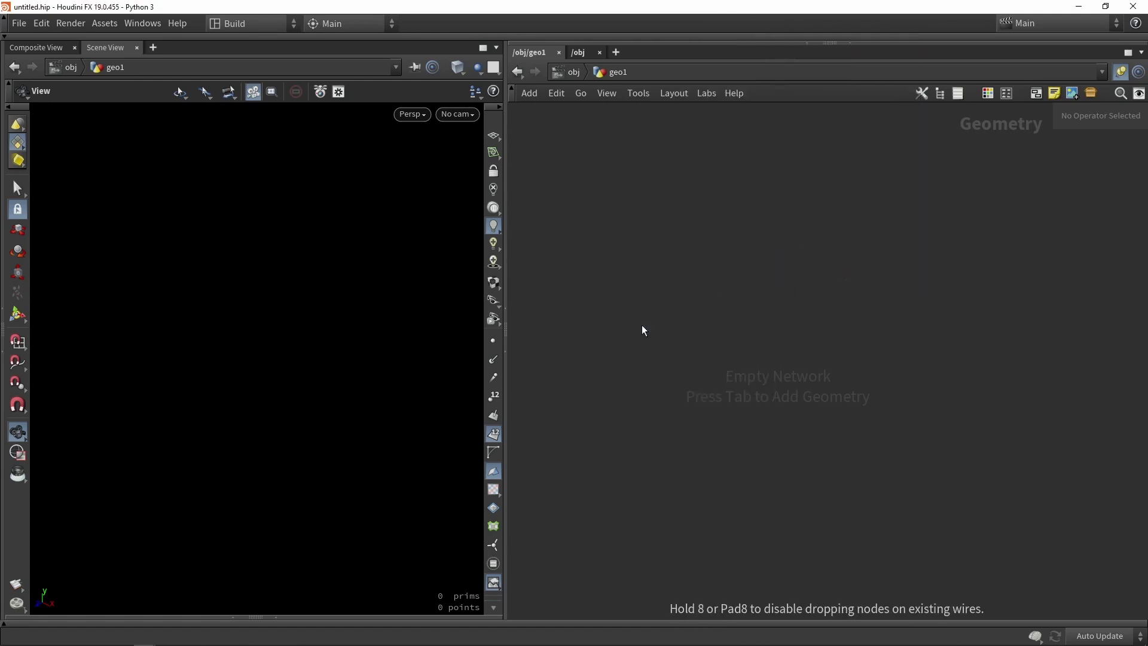
- Place the trunk generator and frame the tapered trunk in the viewport
click(697, 332)
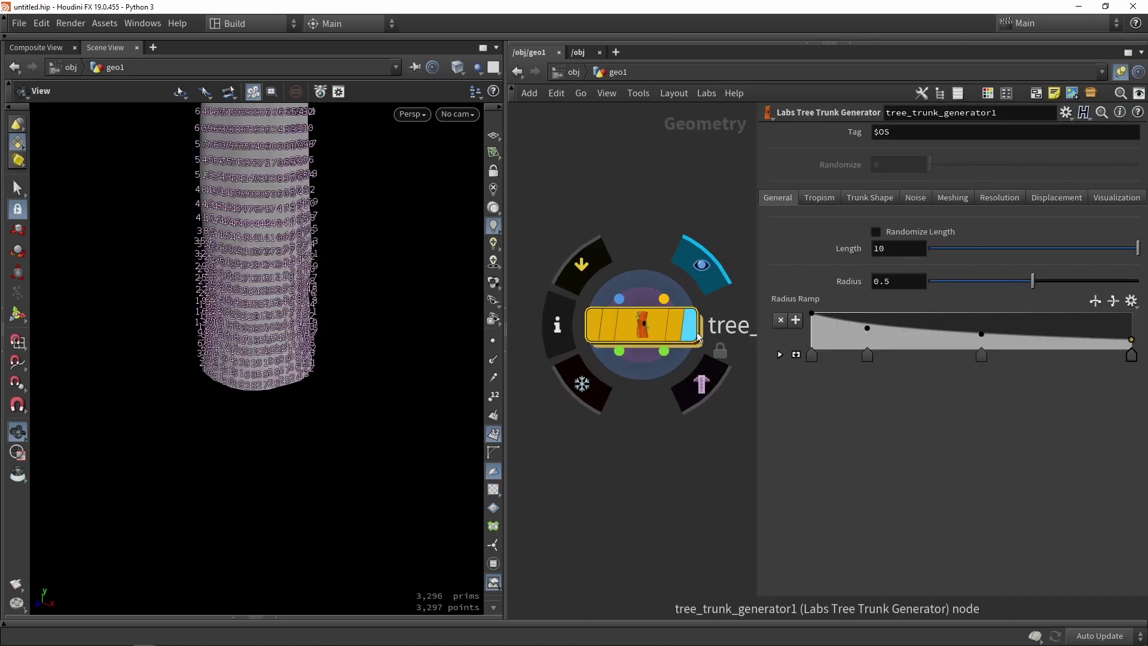
key(g)
click(491, 438)
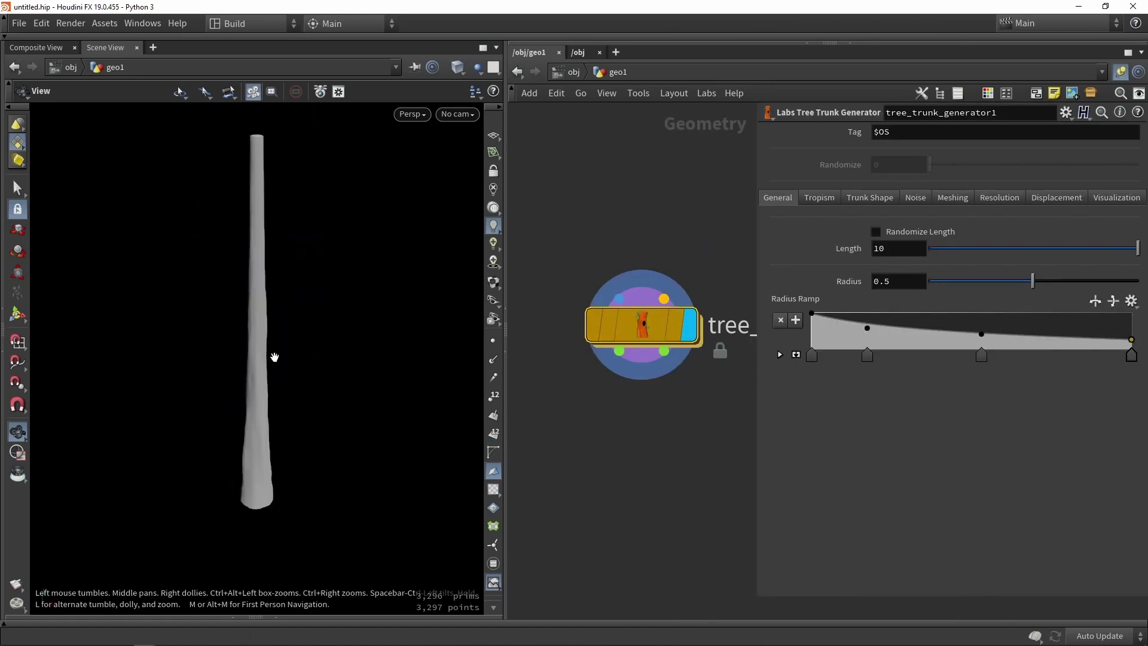
drag(275, 356, 220, 307)
scroll(233, 323, down, 4)
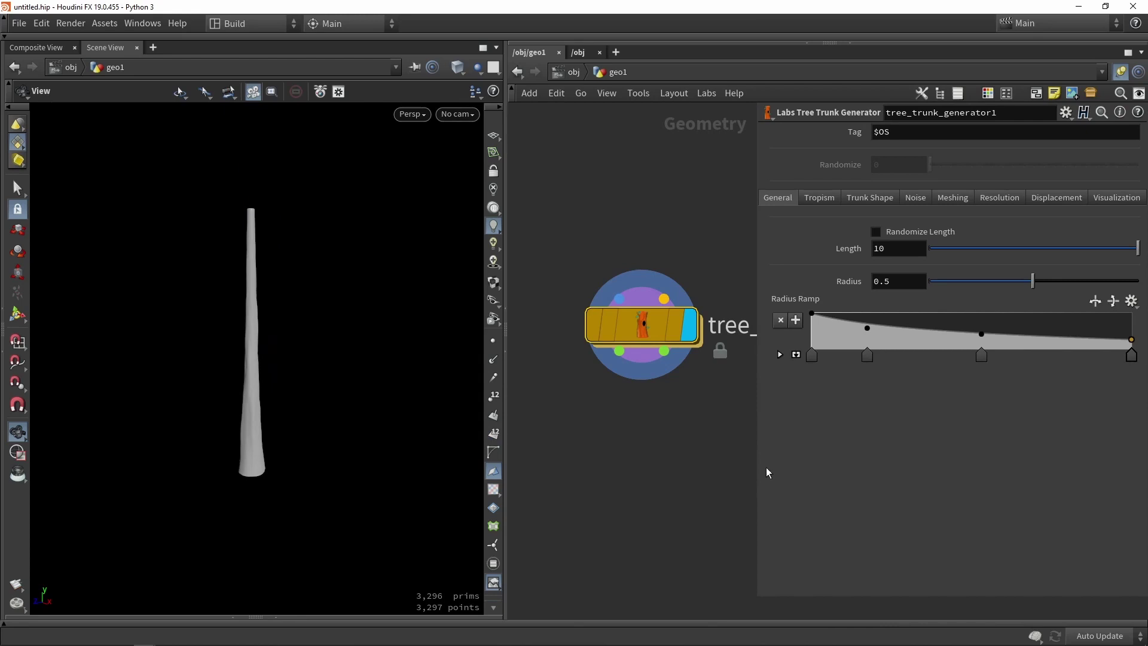
drag(757, 454, 859, 440)
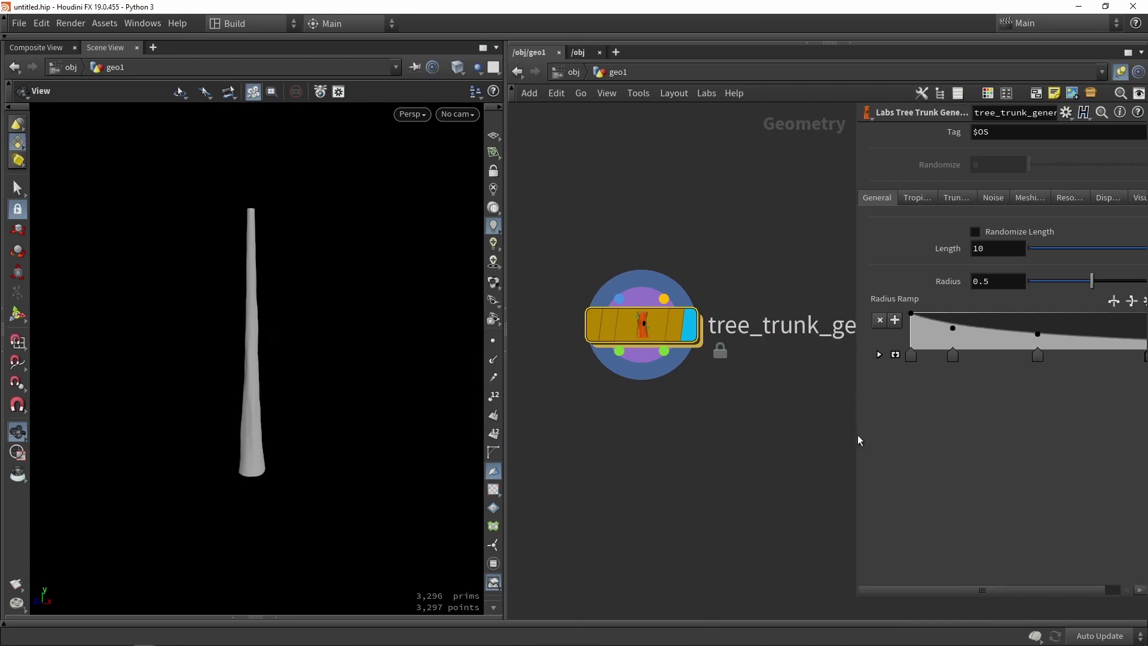
- Test a shorter trunk length, then undo it back to 10
mouse_move(1139, 249)
mouse_down()
mouse_move(1100, 250)
mouse_move(1142, 251)
mouse_up()
key(ctrl+z)
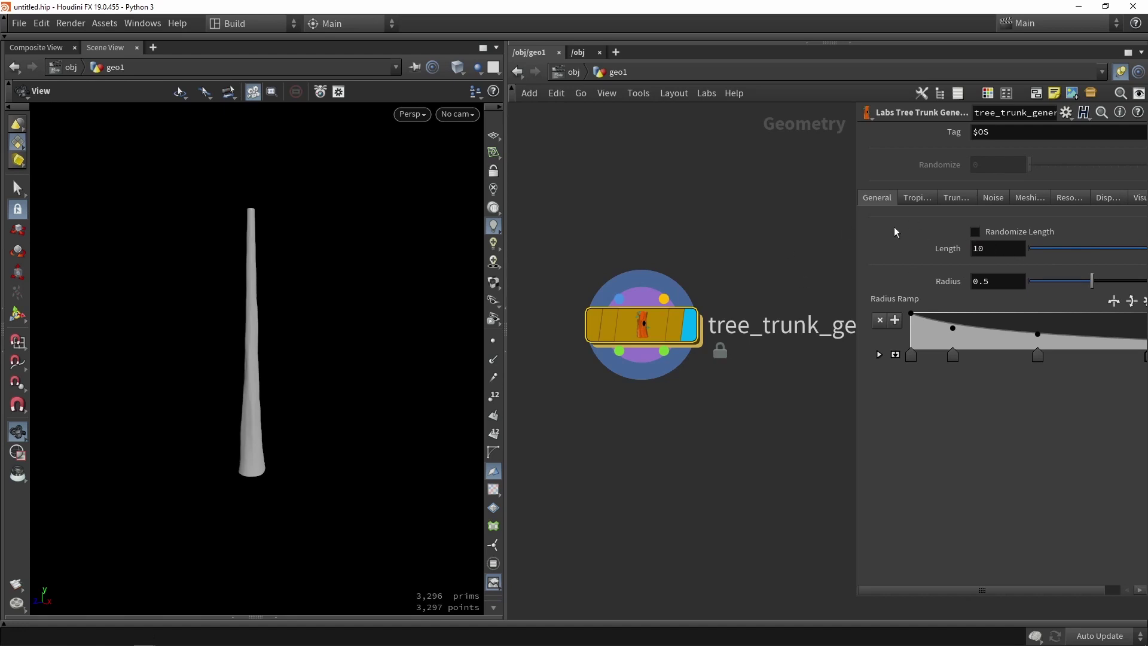
middle_drag(688, 463, 643, 422)
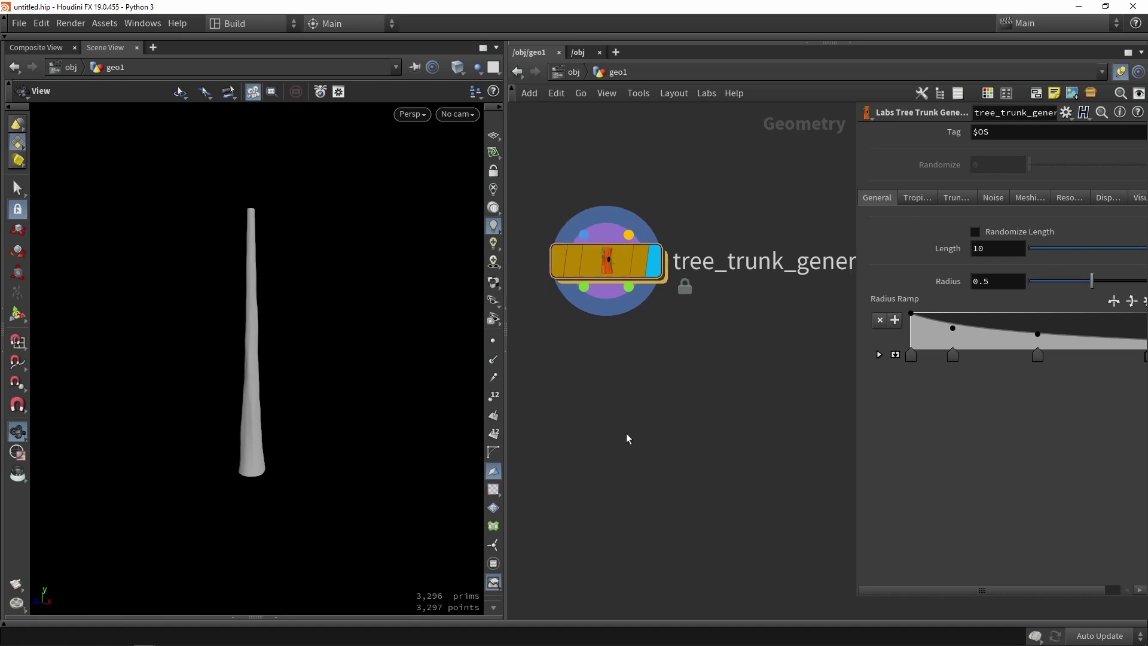
- Add a Labs Tree Branch Generator below the trunk node
key(Tab)
text(bra)
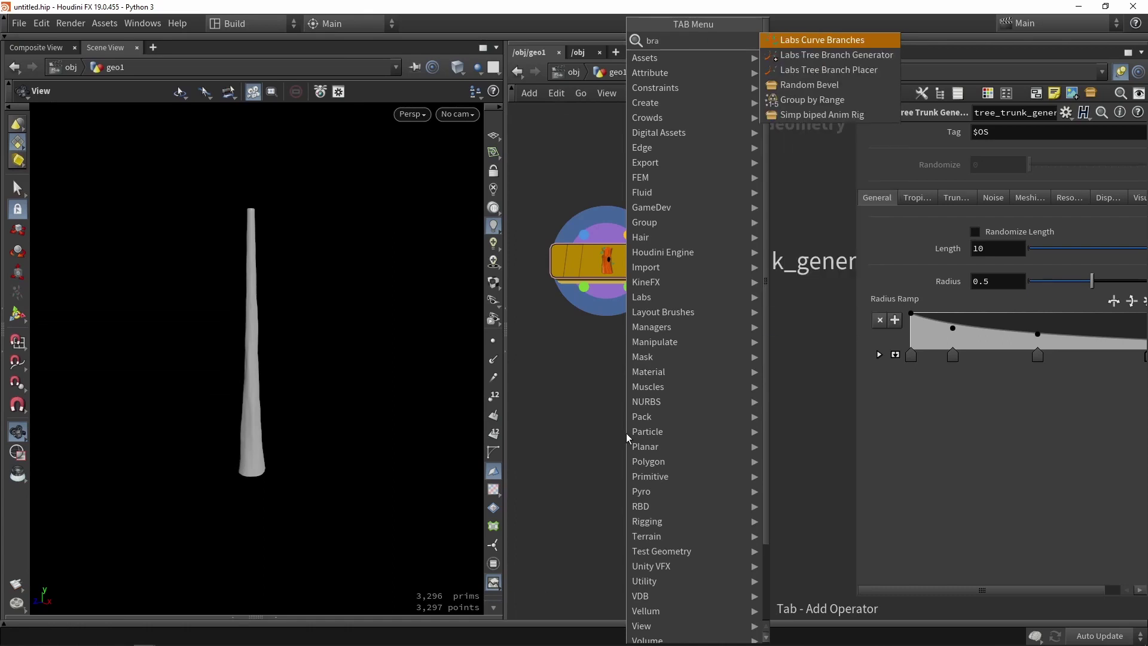
click(841, 55)
click(606, 400)
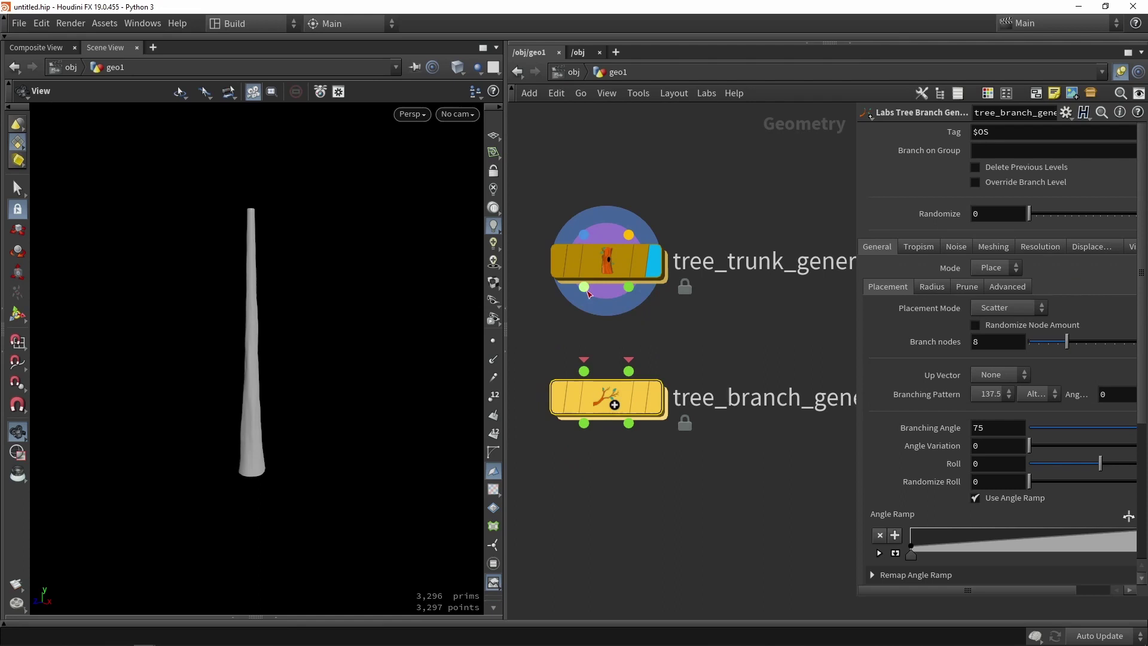
- Wire both trunk outputs into the branch generator and display the branched tree
click(584, 287)
click(584, 370)
click(629, 287)
click(628, 370)
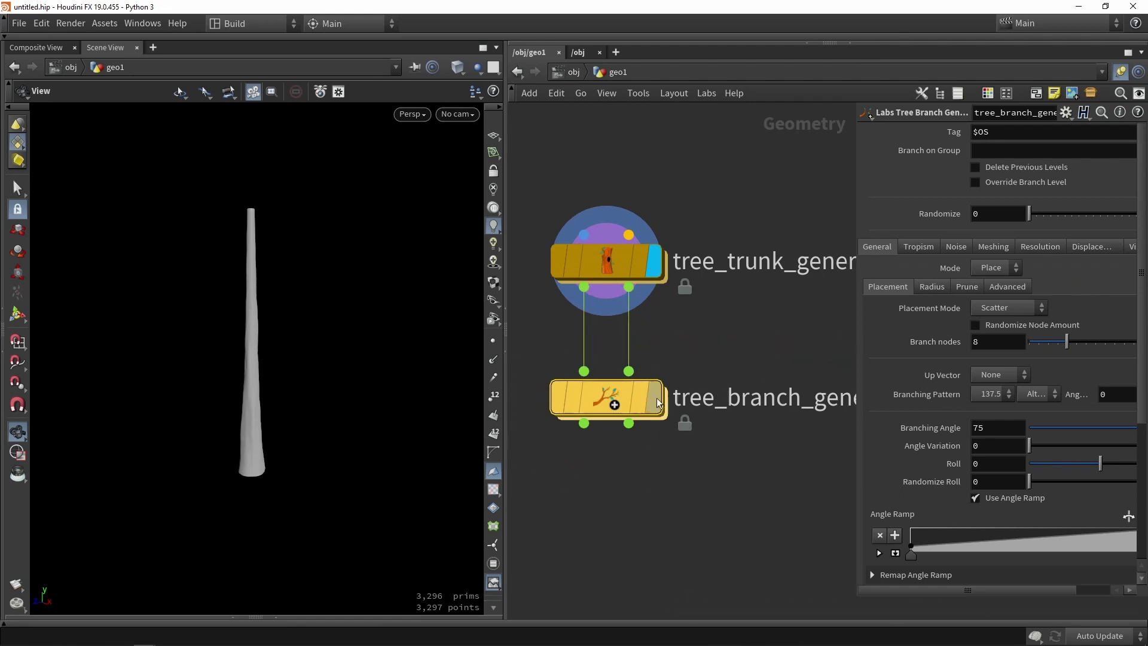
key(r)
drag(366, 371, 299, 359)
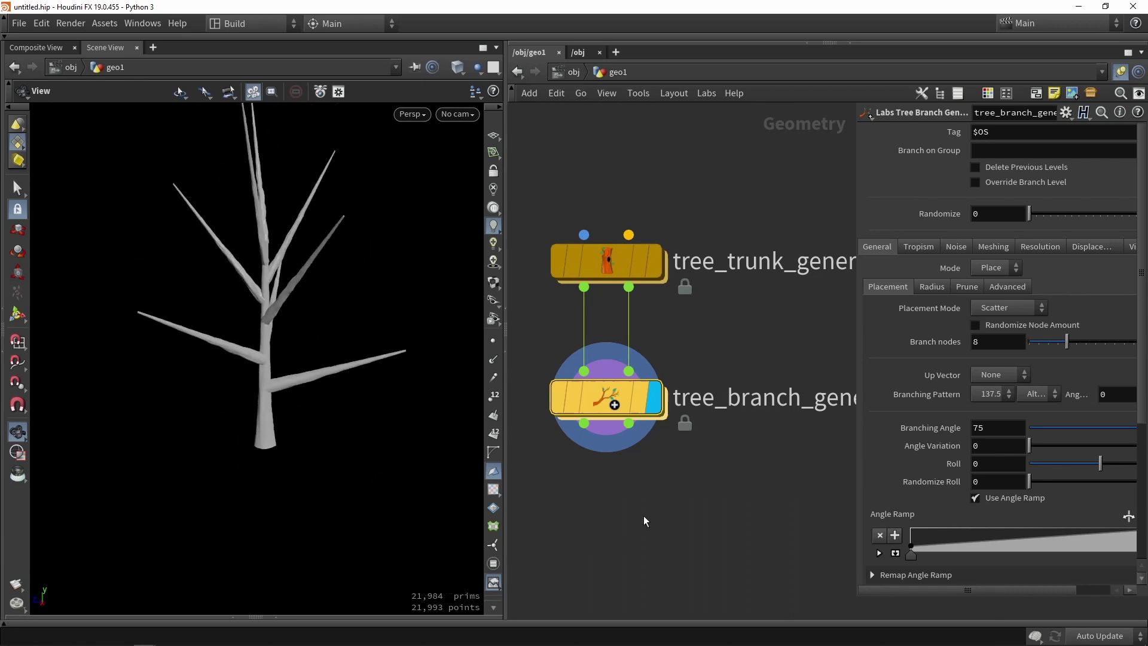
scroll(655, 515, down, 4)
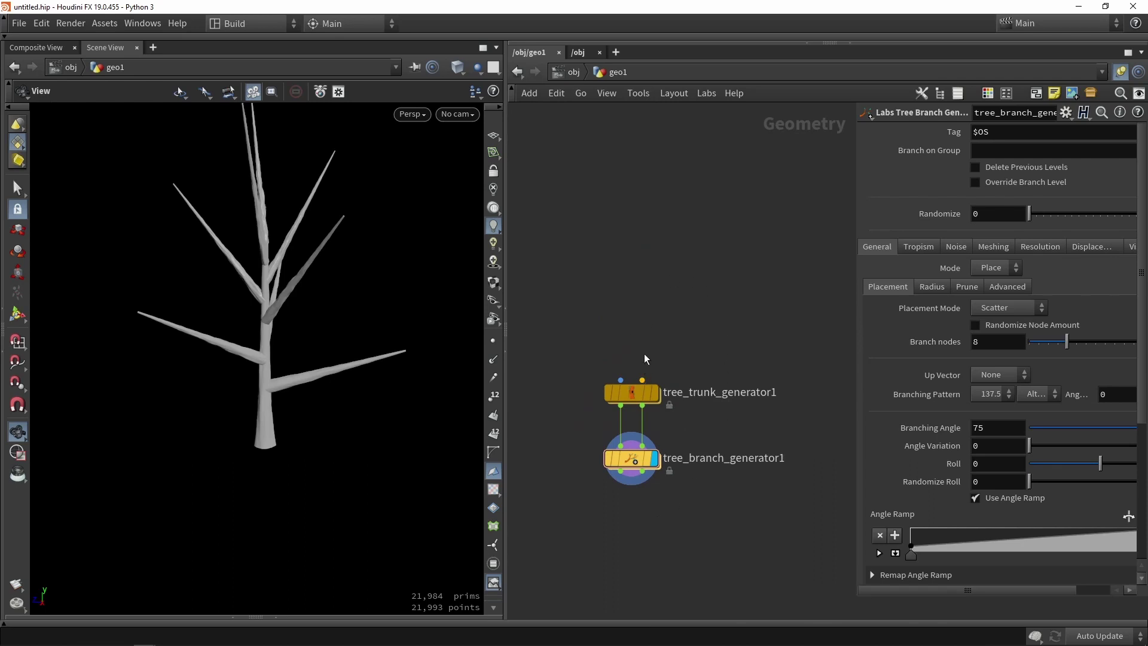
- Add a Labs Tree Controller node above the trunk generator
key(Tab)
text(contro)
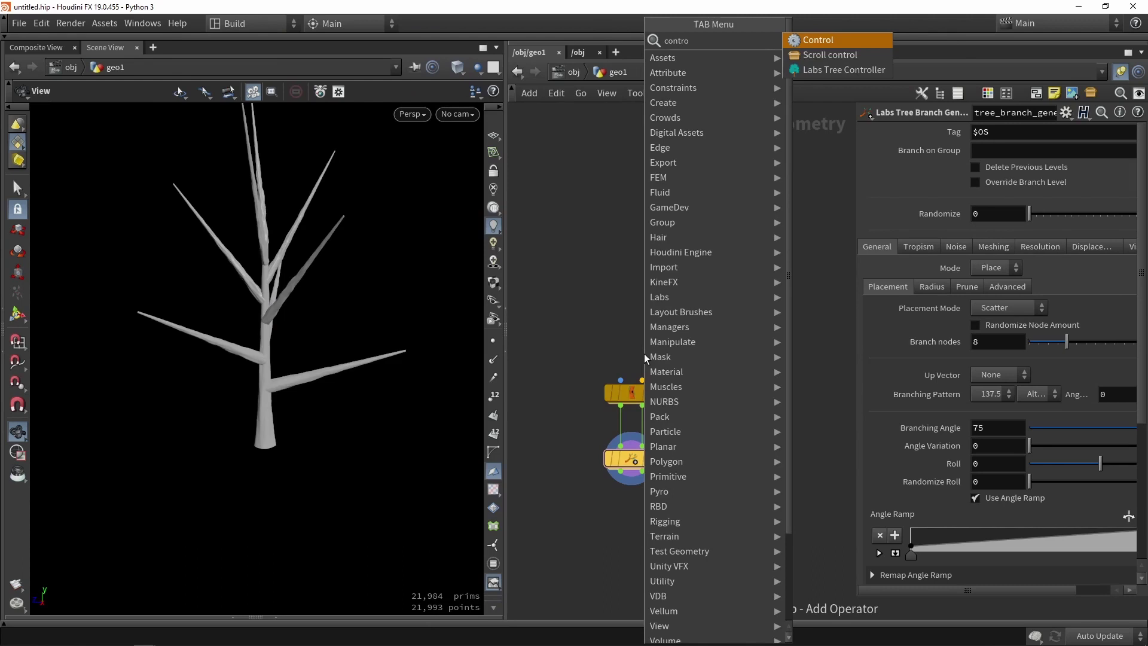
click(821, 71)
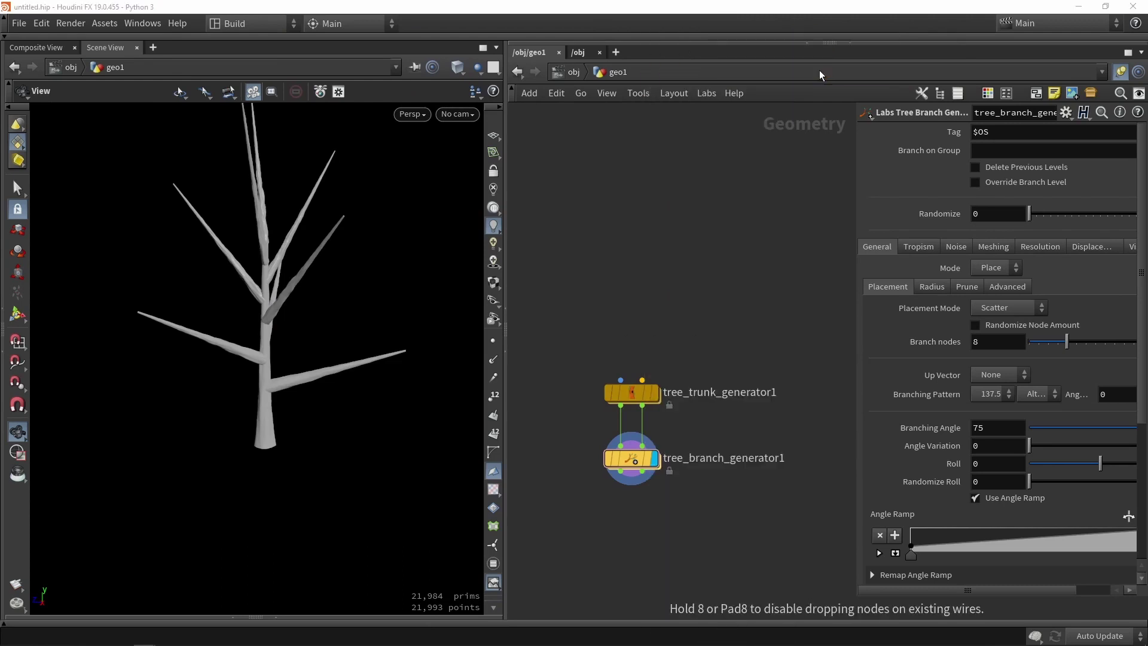
click(634, 284)
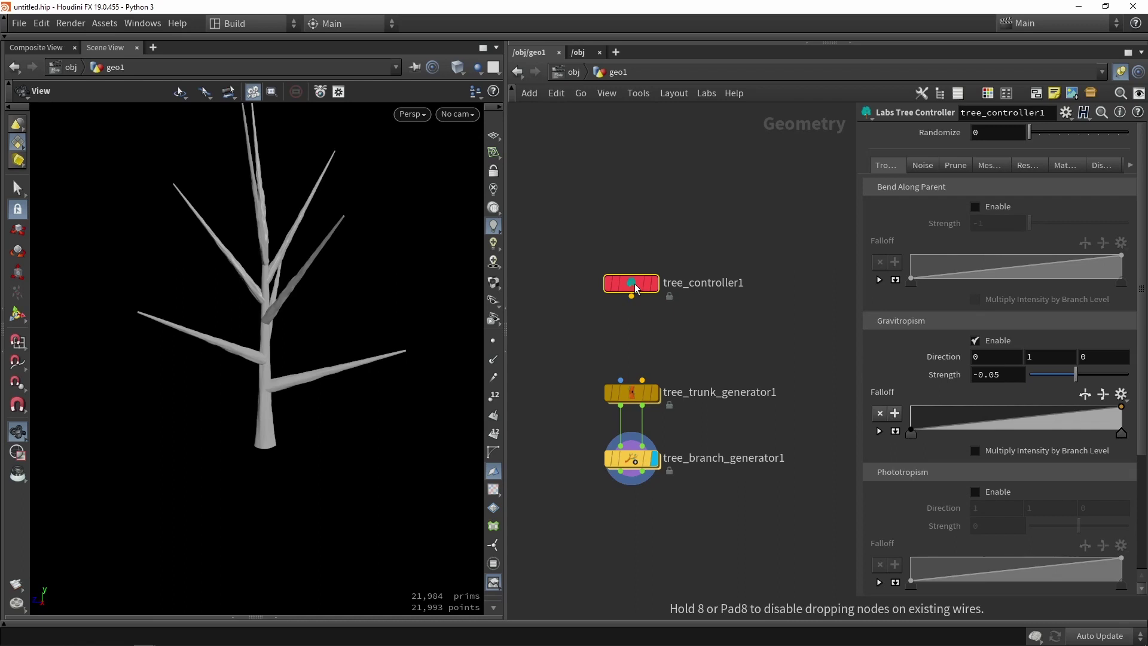
- Wire the controller into the trunk generator's input and inspect the bent tree
scroll(634, 284, up, 3)
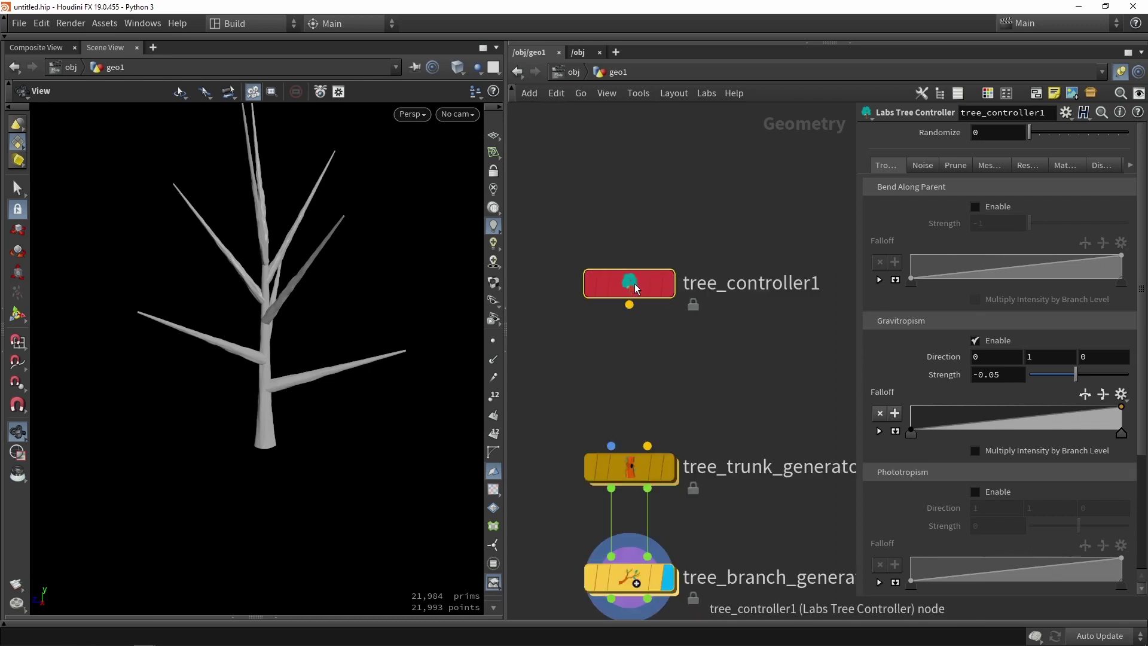
drag(634, 284, 647, 449)
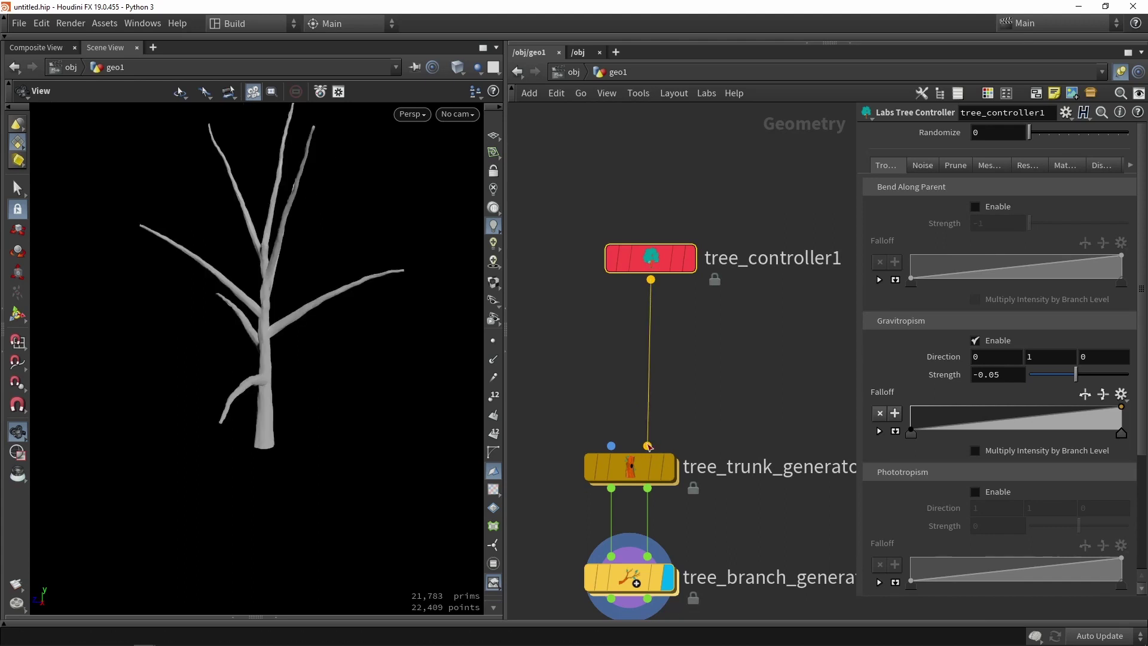
drag(656, 238, 697, 320)
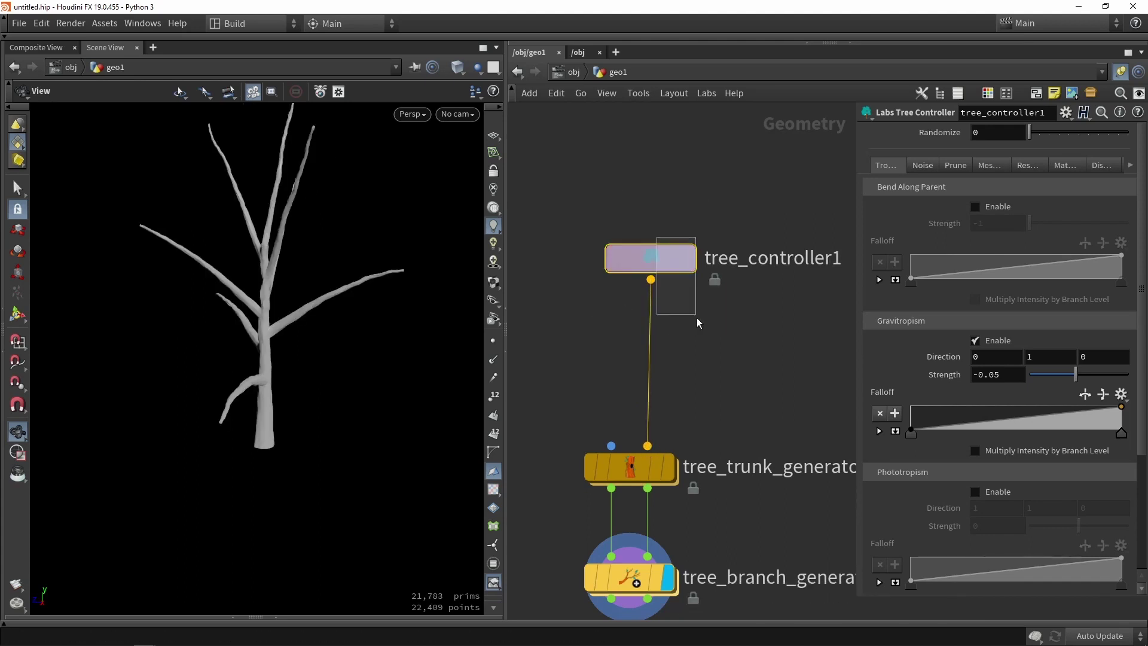
drag(666, 264, 667, 264)
drag(209, 281, 276, 280)
mouse_move(319, 326)
mouse_down()
mouse_move(431, 285)
mouse_move(299, 328)
mouse_up()
- In wireframe, set the controller's Resolution to 0.454 and Divisions to 0.675
key(w)
scroll(278, 331, up, 10)
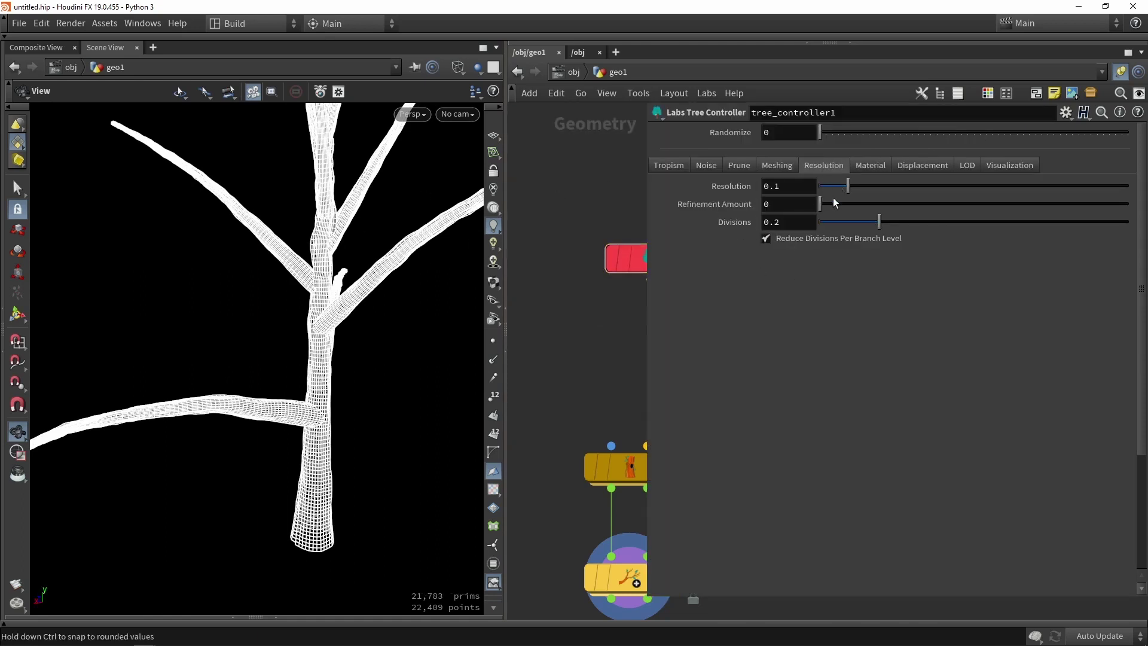
drag(866, 185, 921, 192)
drag(871, 221, 847, 223)
drag(920, 226, 1019, 221)
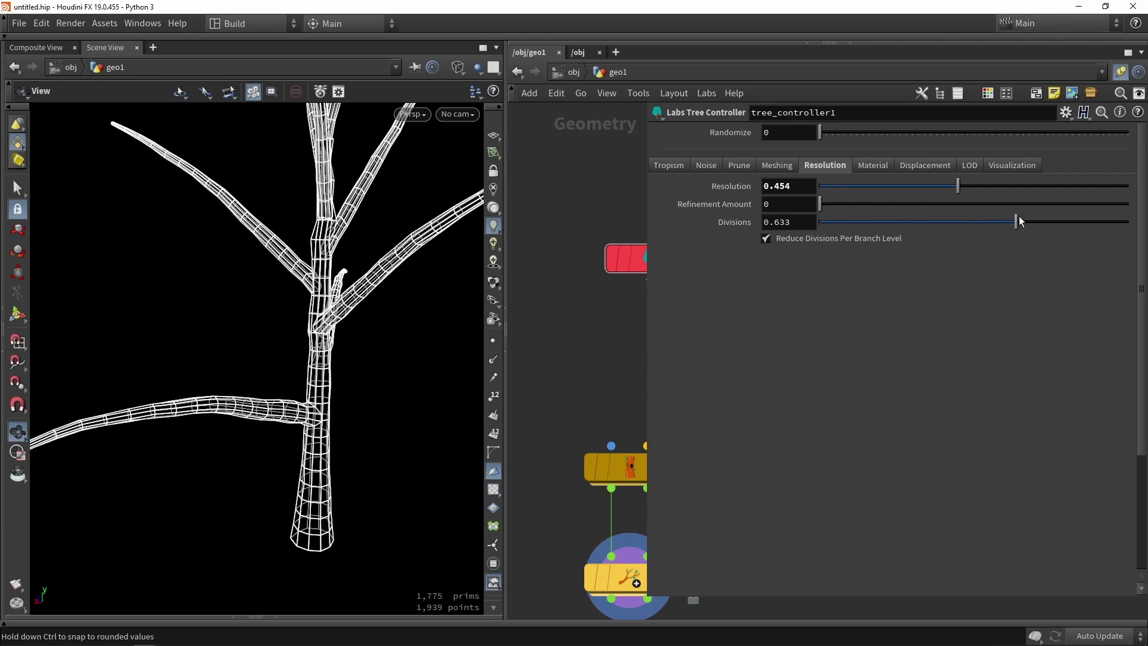
- Compare the lighter tree mesh in shaded and wireframe views around the trunk
mouse_move(454, 290)
mouse_down()
mouse_move(422, 277)
mouse_move(451, 270)
mouse_move(379, 312)
mouse_move(374, 299)
mouse_up()
key(w)
key(w)
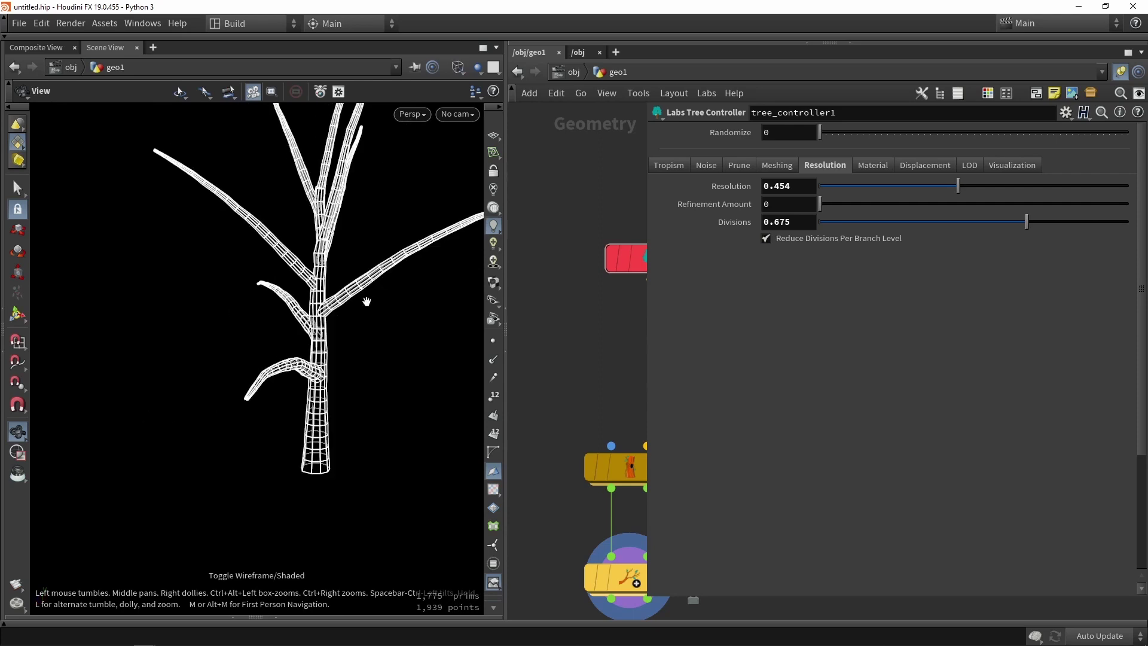
scroll(366, 302, up, 3)
drag(366, 301, 290, 255)
middle_drag(333, 213, 350, 280)
drag(350, 280, 321, 255)
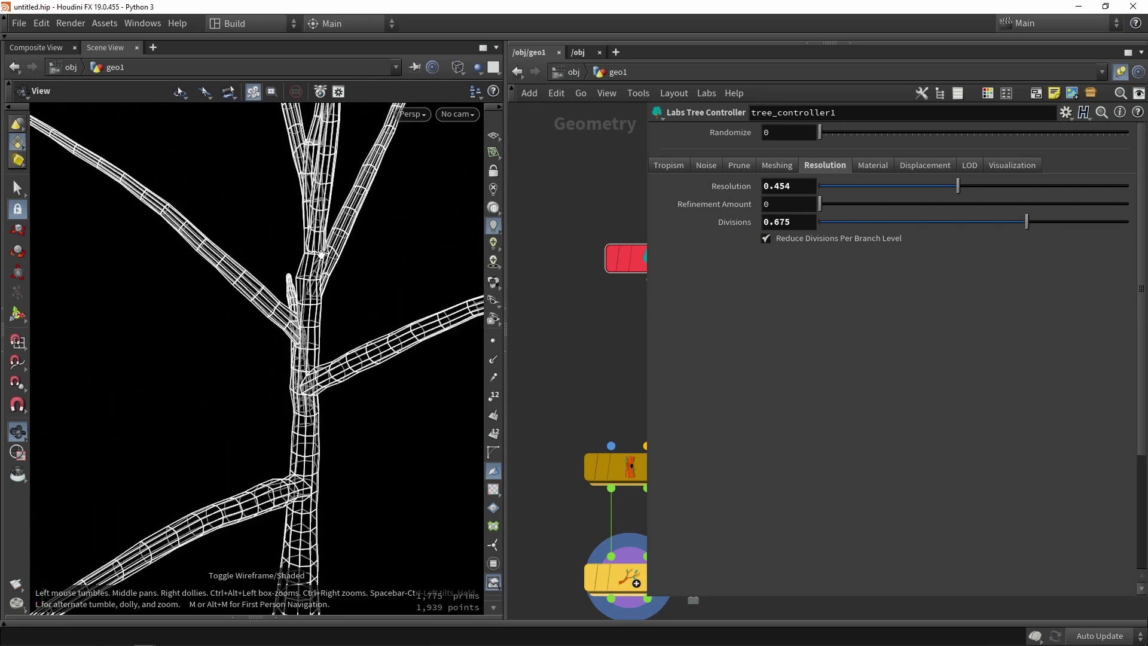
scroll(359, 254, up, 3)
- Bring up the controller's Meshing settings and inspect the branch joints in wireframe
key(w)
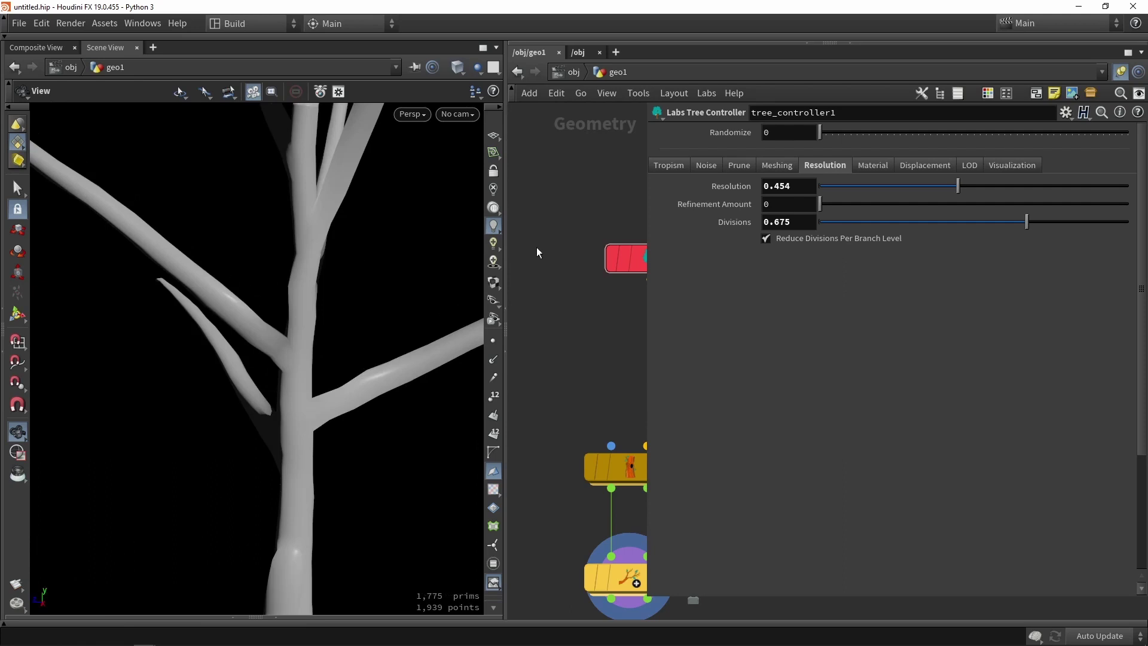
click(791, 164)
key(w)
scroll(281, 377, up, 3)
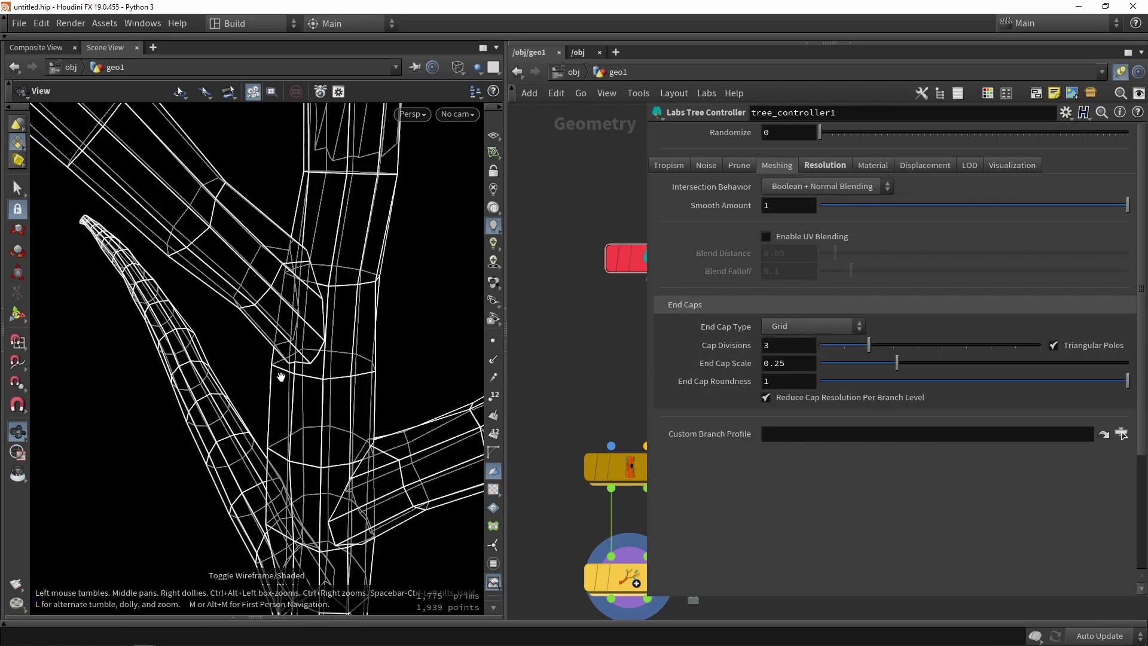
drag(281, 376, 267, 239)
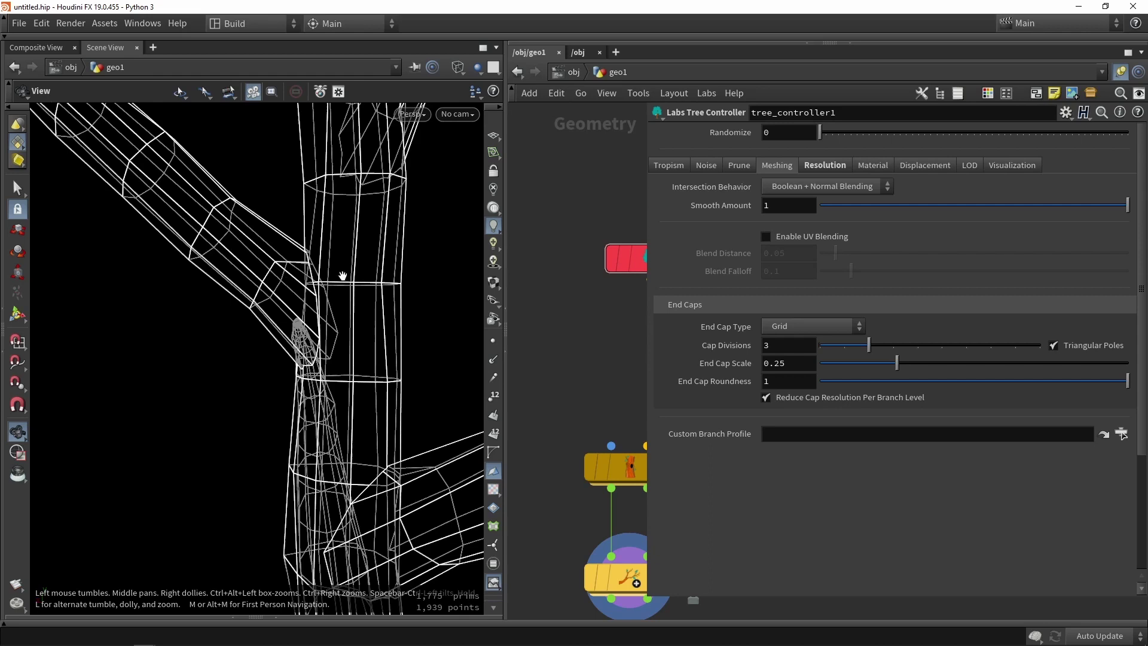
drag(332, 295, 371, 274)
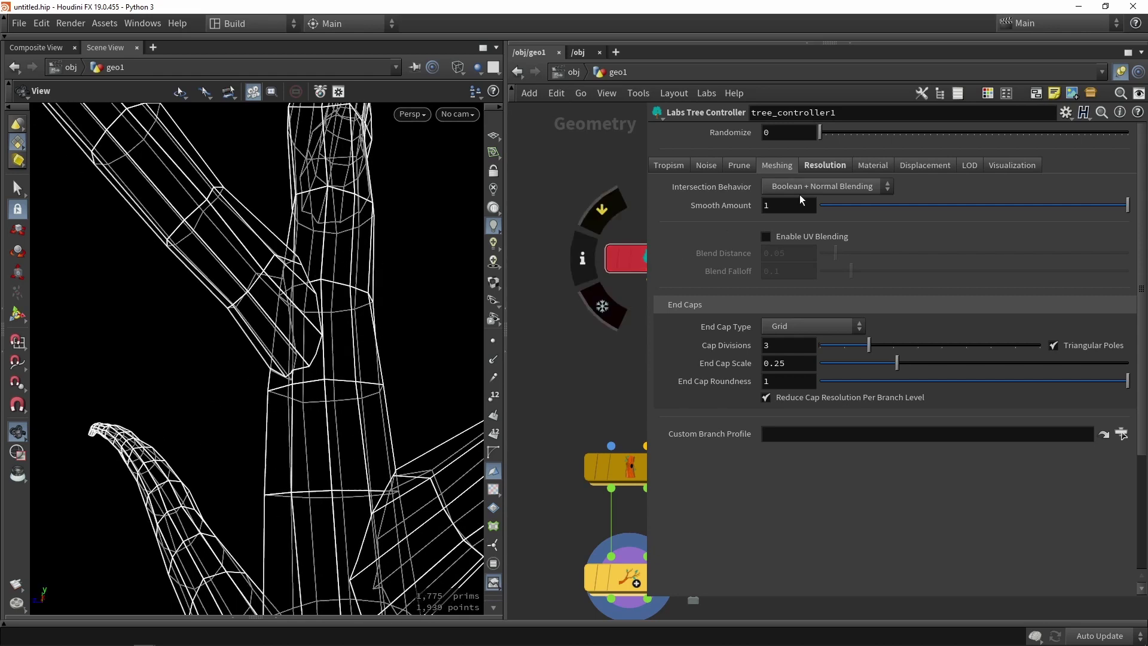
- Set Intersection Behavior to Normal Blending and return to the shaded view
click(788, 185)
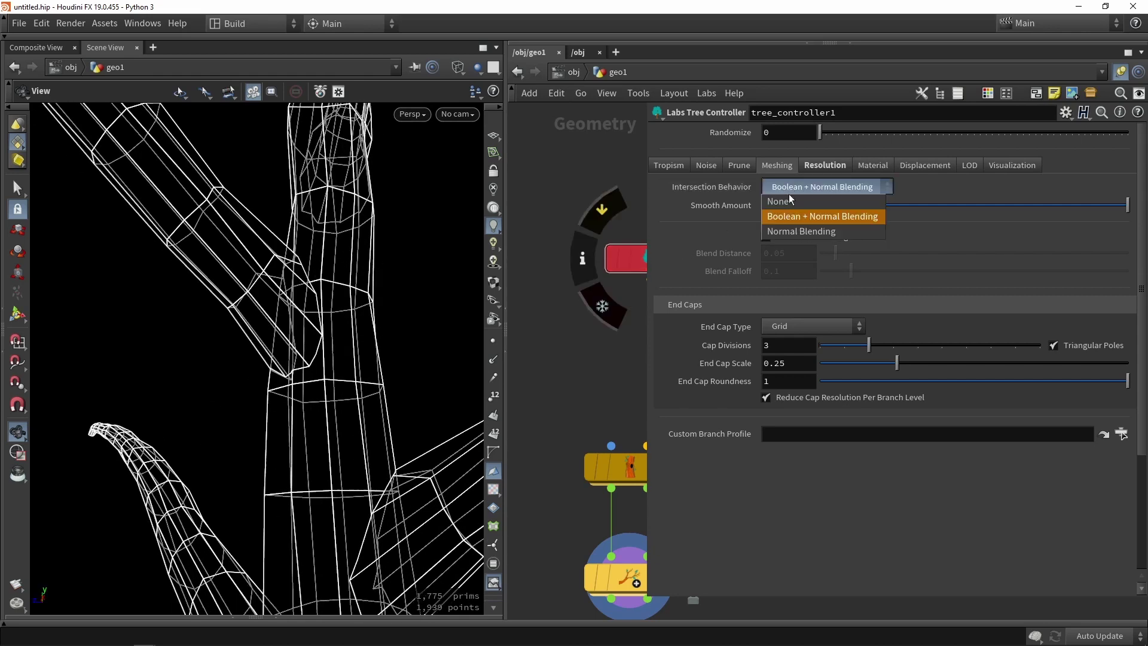
click(789, 231)
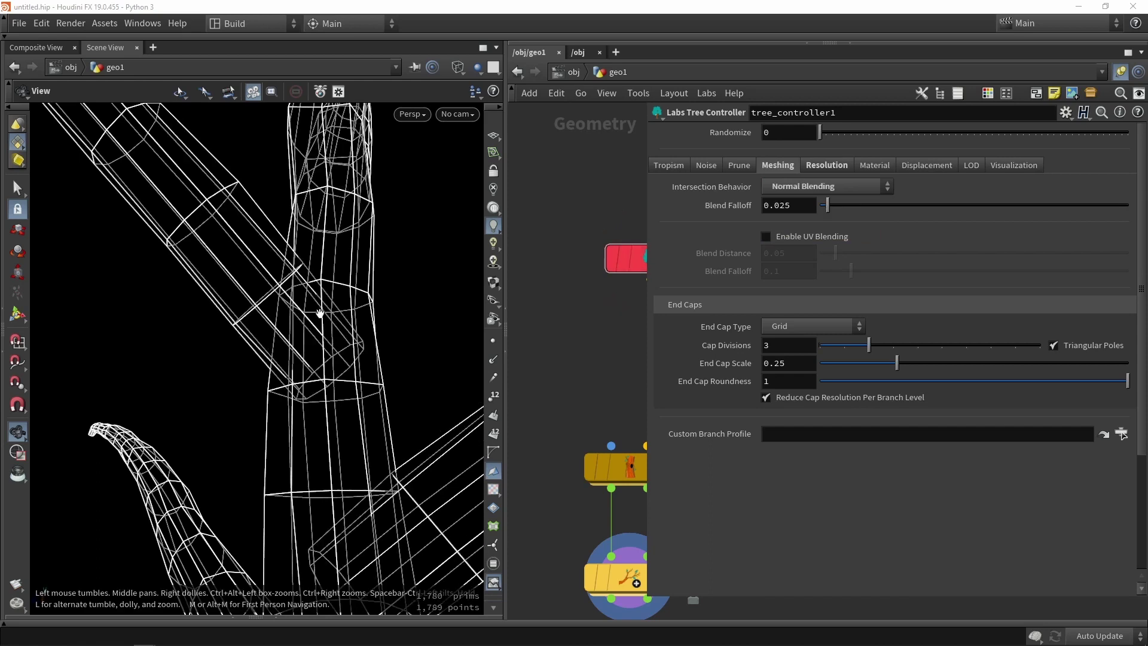
scroll(298, 323, up, 5)
key(w)
scroll(307, 314, down, 8)
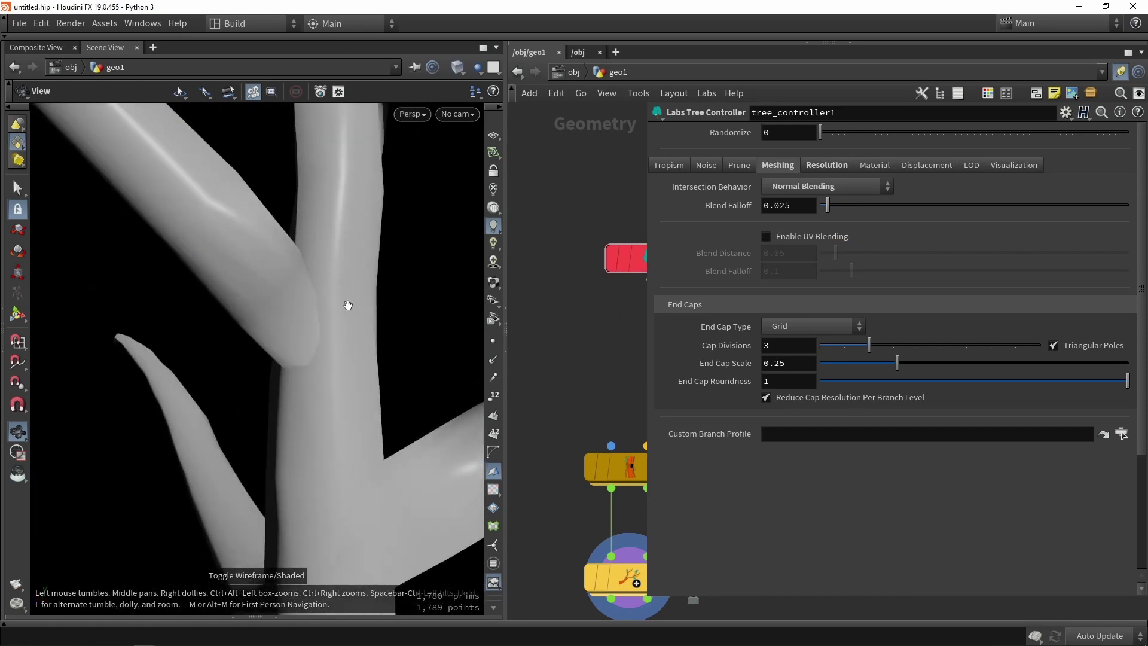
scroll(343, 306, down, 5)
- Inspect the blended junctions and try different random variations of the tree
drag(342, 307, 349, 329)
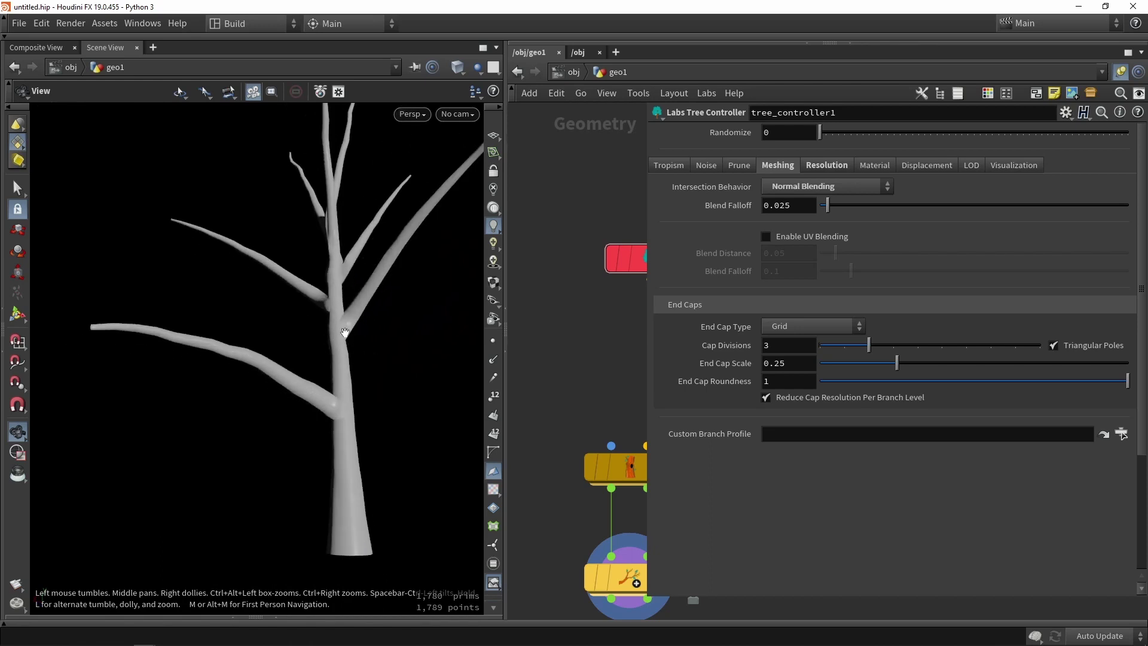
drag(341, 401, 383, 401)
drag(648, 281, 739, 248)
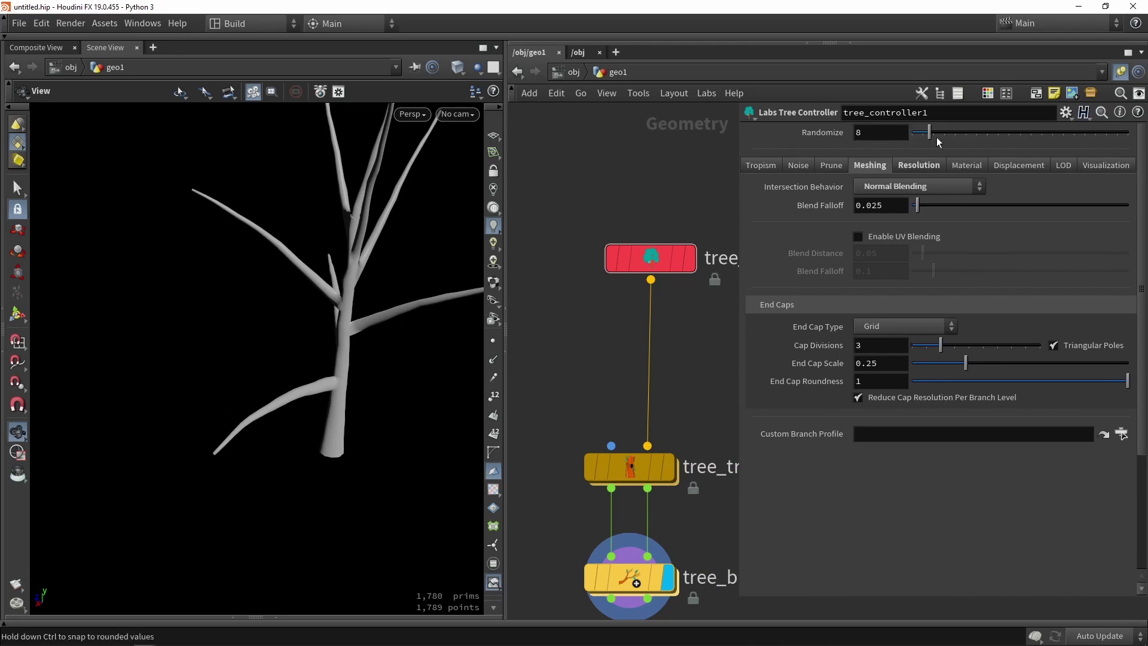
drag(936, 138, 881, 137)
- Reset the random variation to 0 and select tree_branch_generator1 with the tree framed
middle_drag(689, 386, 625, 229)
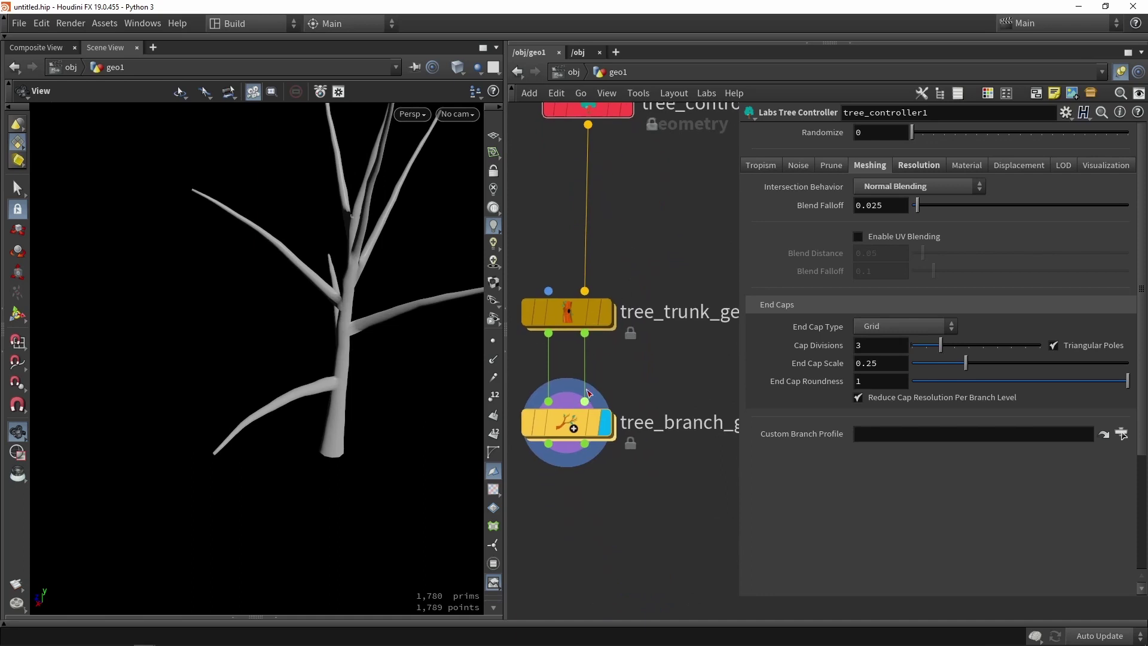
drag(575, 432, 571, 405)
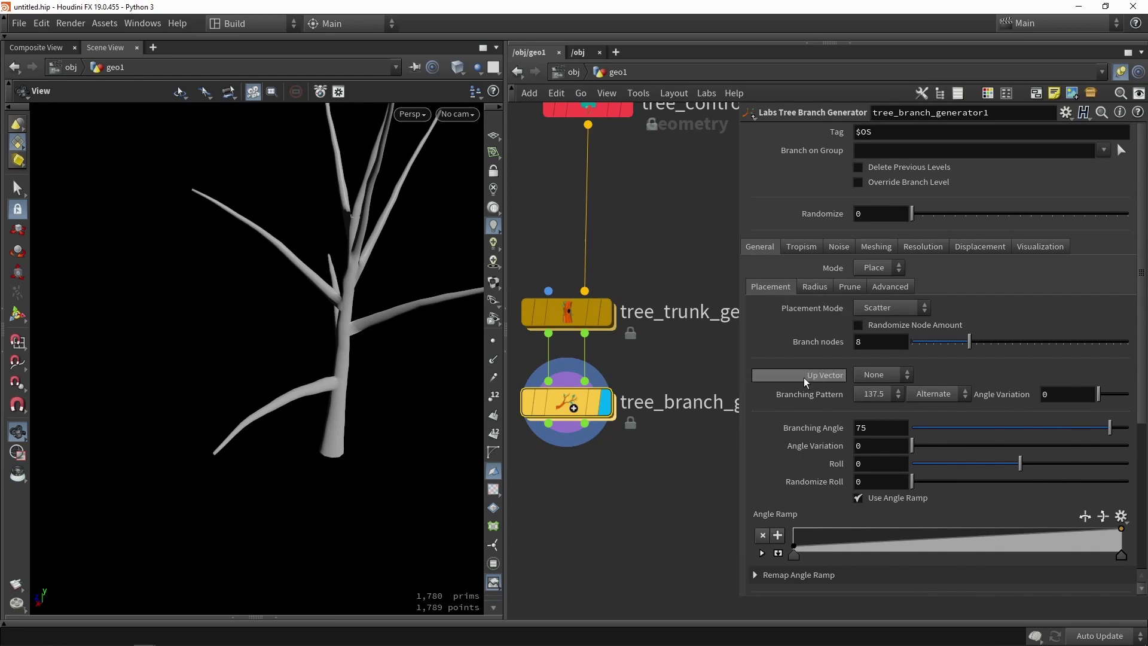
scroll(807, 375, down, 3)
key(h)
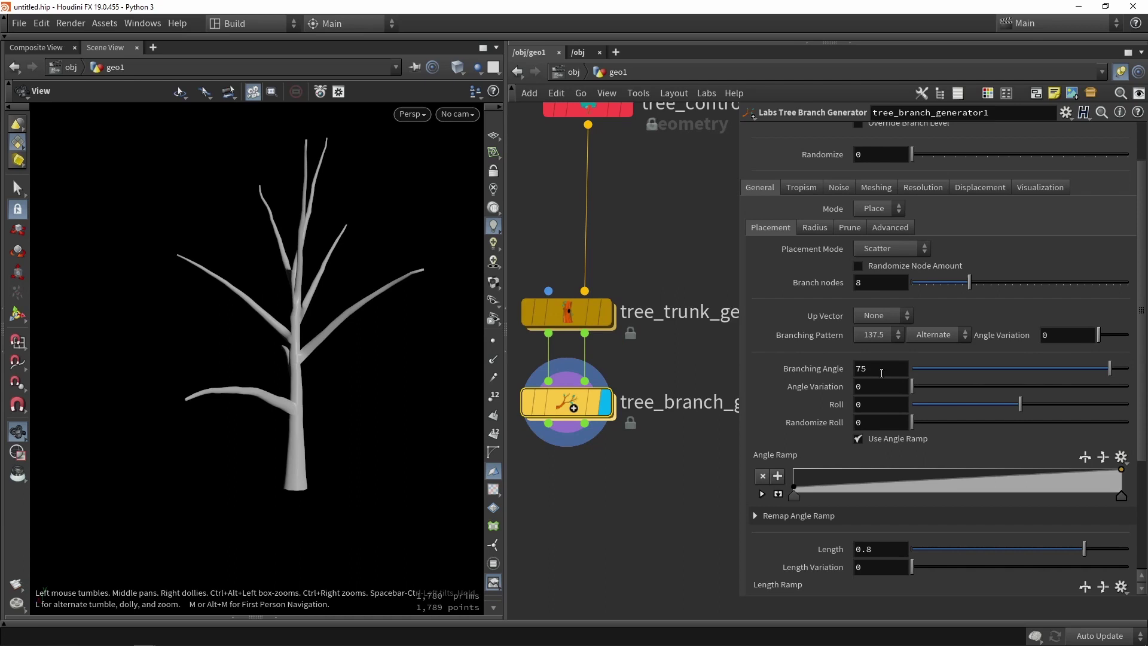
- Set Branching Angle to 90 and raise the Angle Ramp's starting key to the top
drag(1111, 371, 1144, 370)
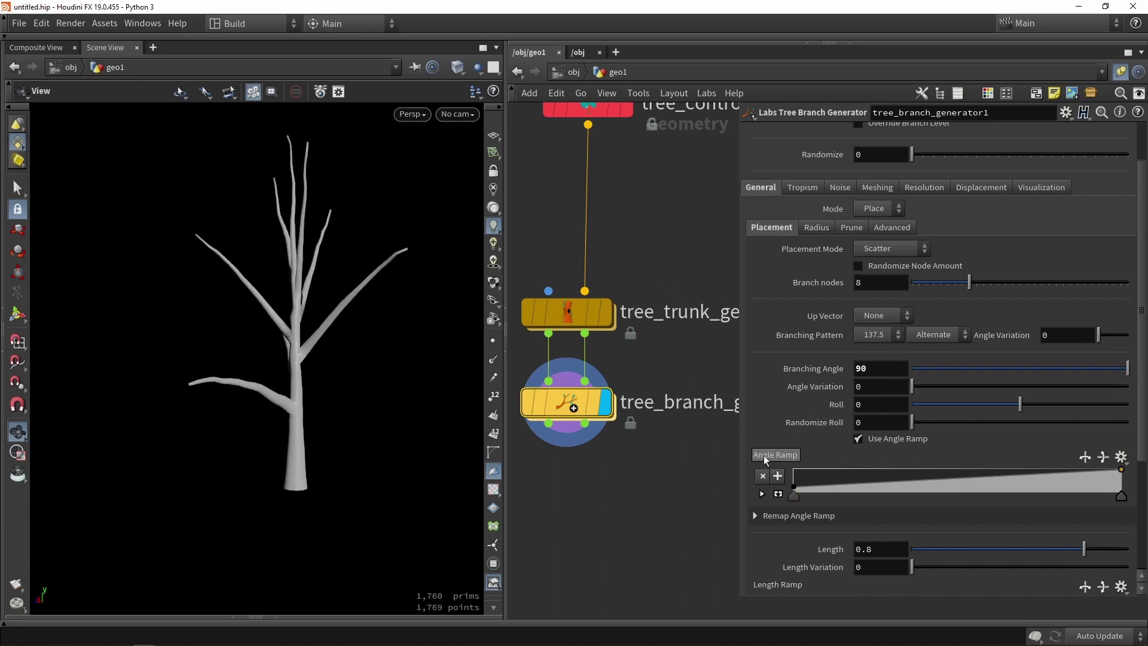
mouse_move(794, 486)
mouse_down()
mouse_move(794, 470)
mouse_move(791, 493)
mouse_move(794, 474)
mouse_move(787, 480)
mouse_up()
drag(180, 335, 298, 335)
middle_drag(565, 504, 582, 466)
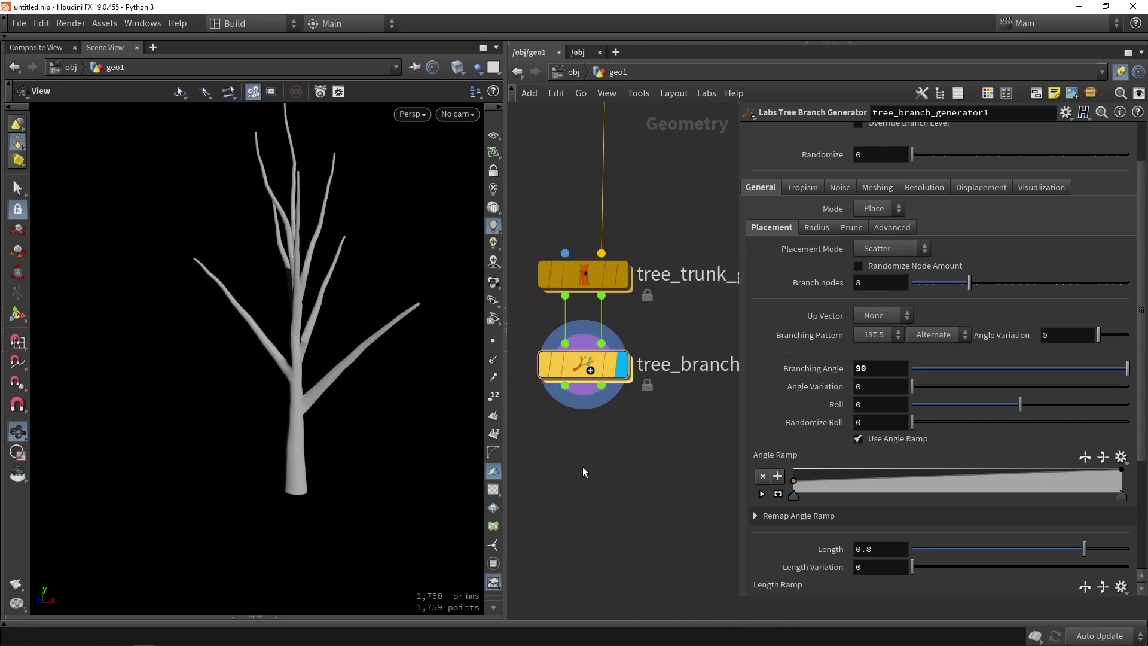
- Add a second Labs Tree Branch Generator below the first and display its sub-branches
key(Tab)
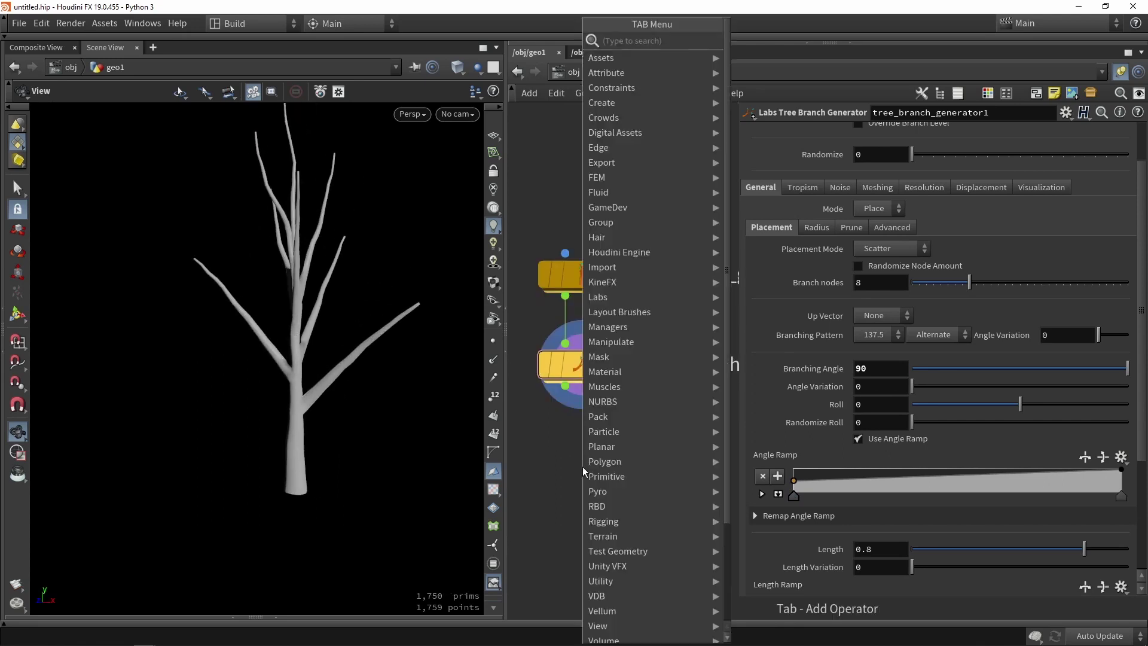
text(bra)
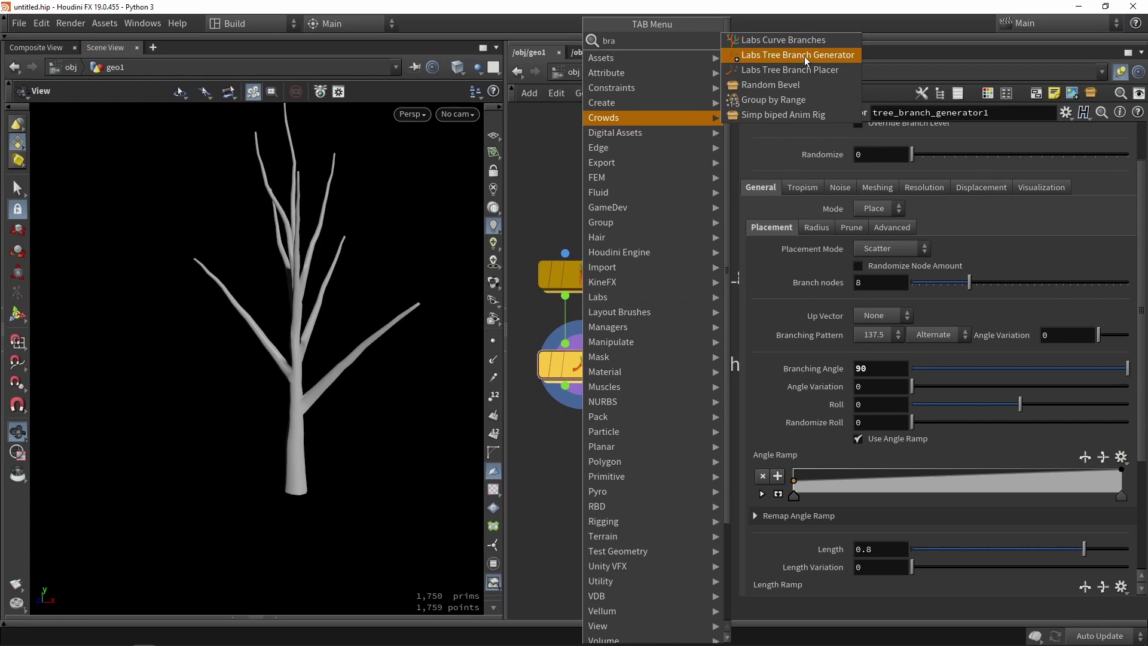
click(798, 55)
click(603, 471)
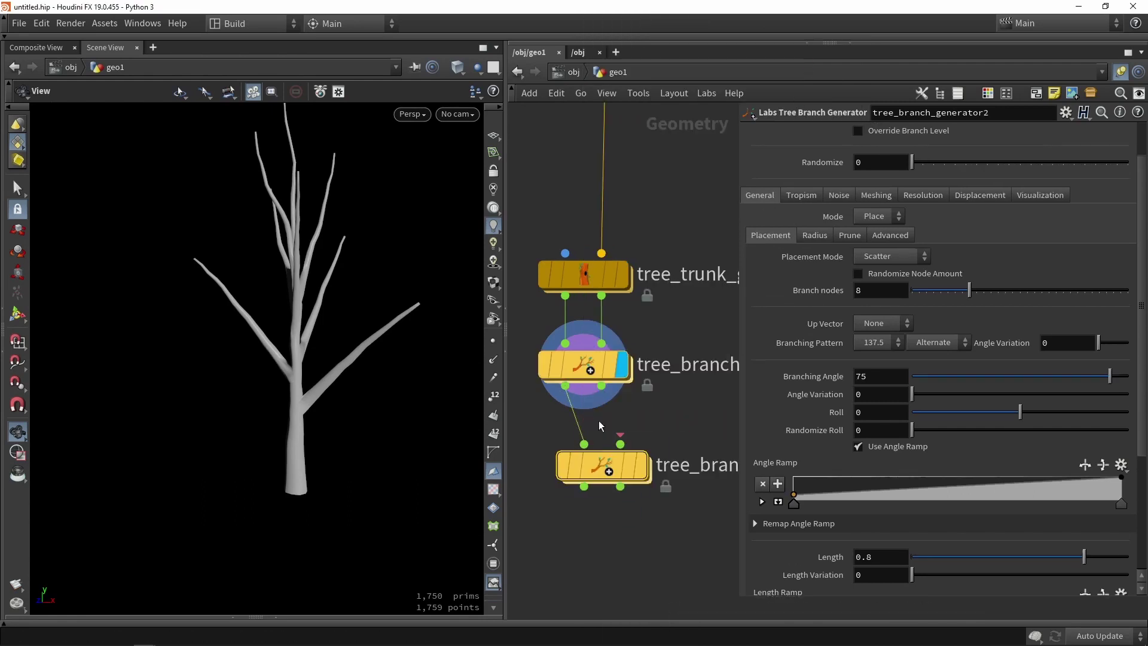
key(r)
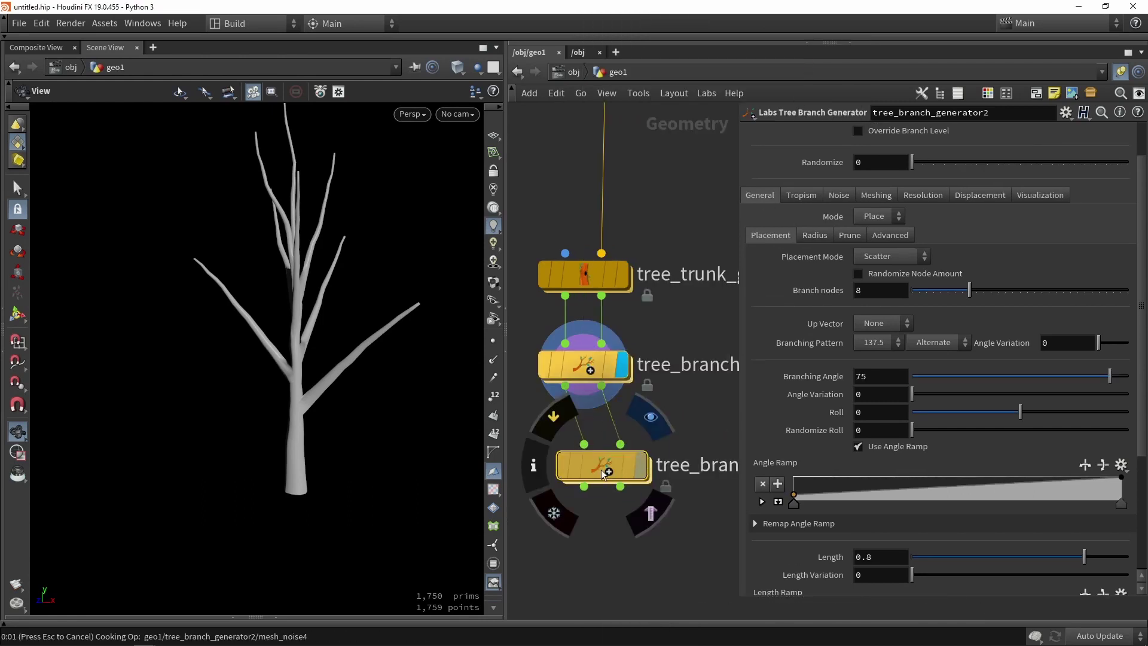
drag(607, 472, 589, 470)
drag(263, 335, 296, 321)
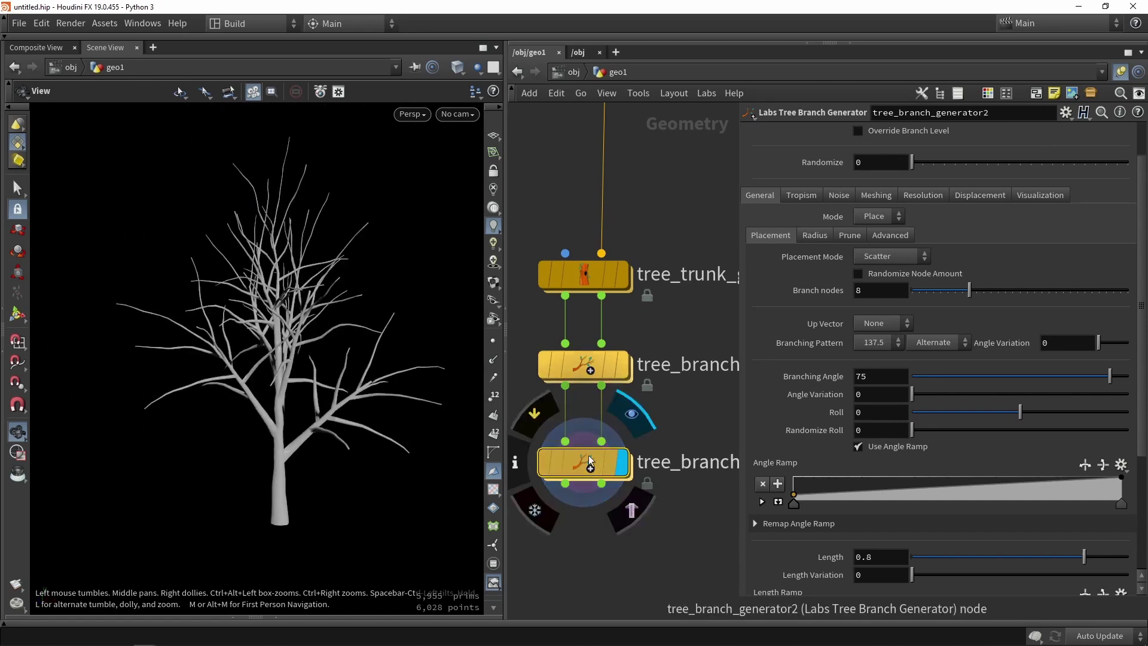
scroll(791, 372, down, 5)
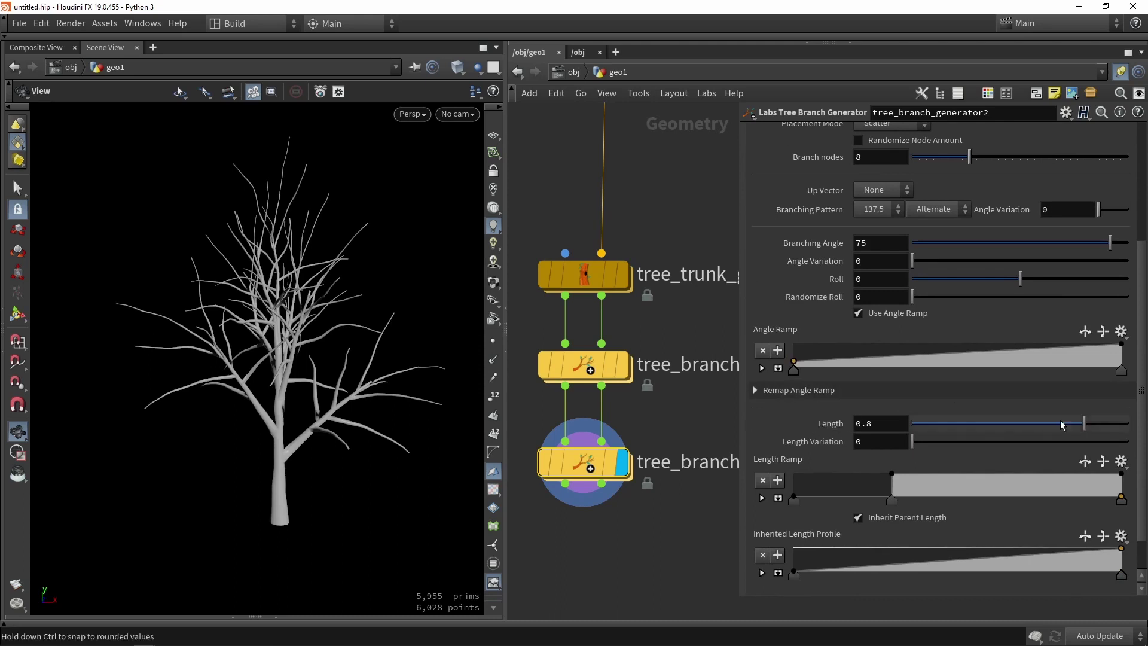
- Set the second generator's Length to 0.649 and Branching Angle to 90
drag(1076, 428, 1053, 429)
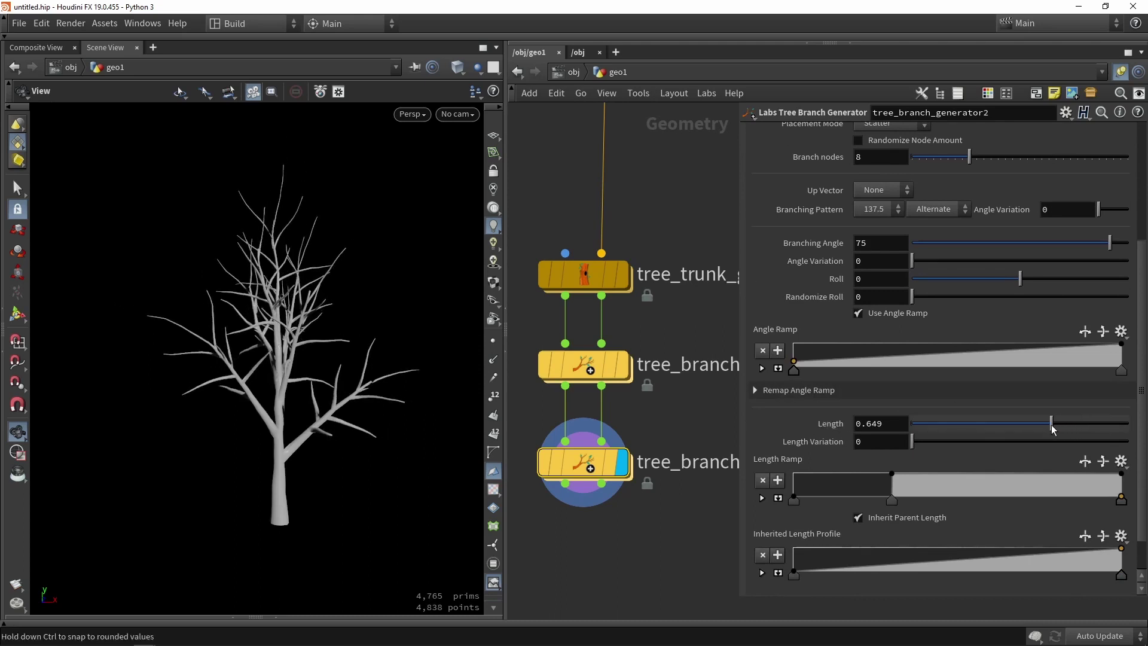
drag(267, 399, 232, 411)
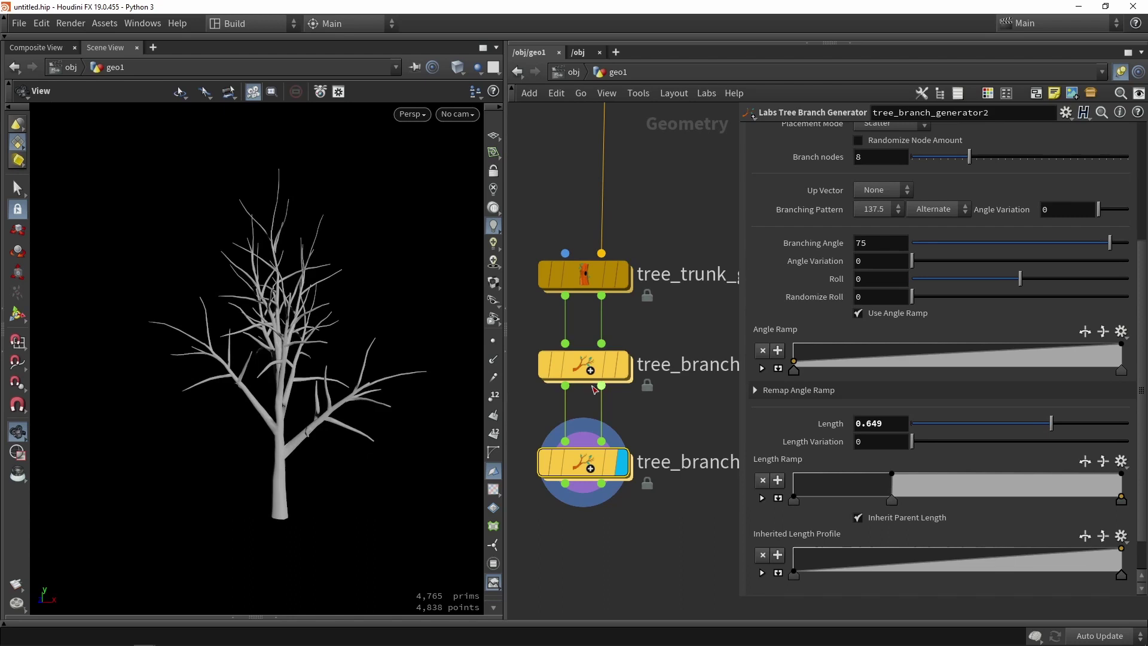
drag(1110, 245, 1138, 245)
middle_drag(652, 506, 635, 397)
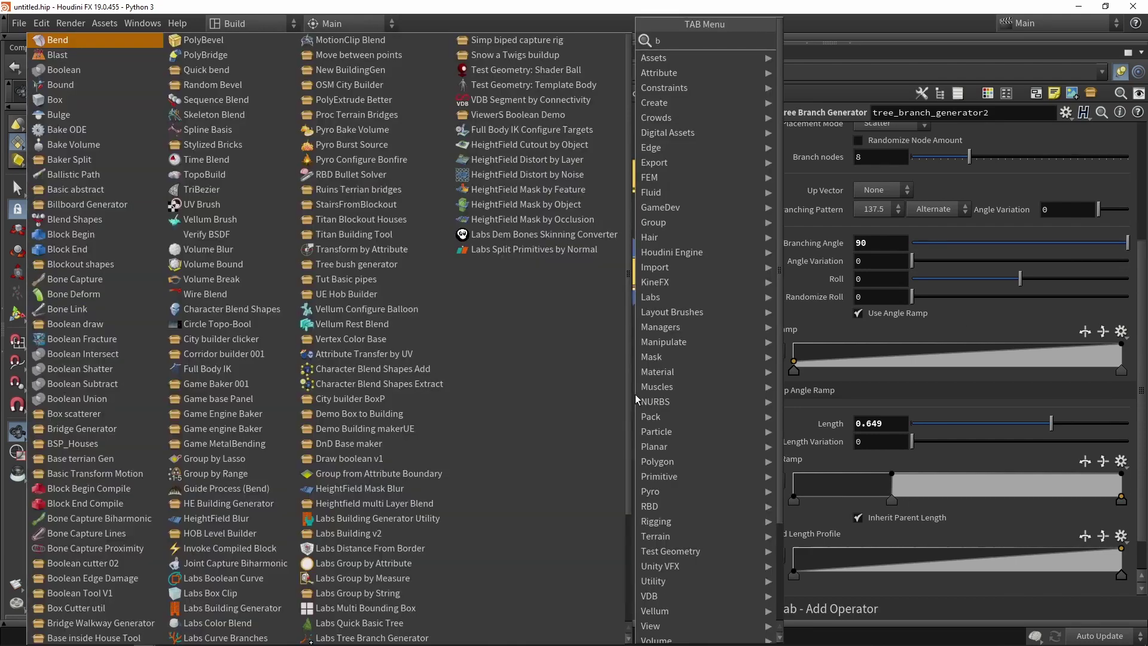
- Add a third branch generator fed by both outputs of generator2 and display it
text(ranch)
click(818, 54)
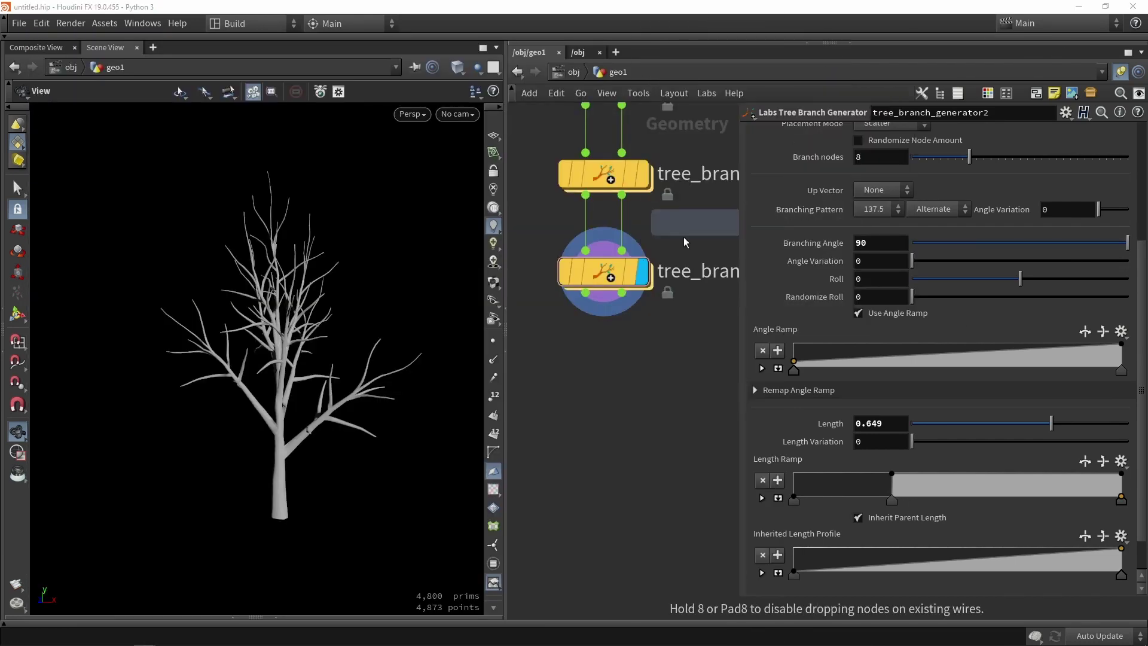
click(617, 379)
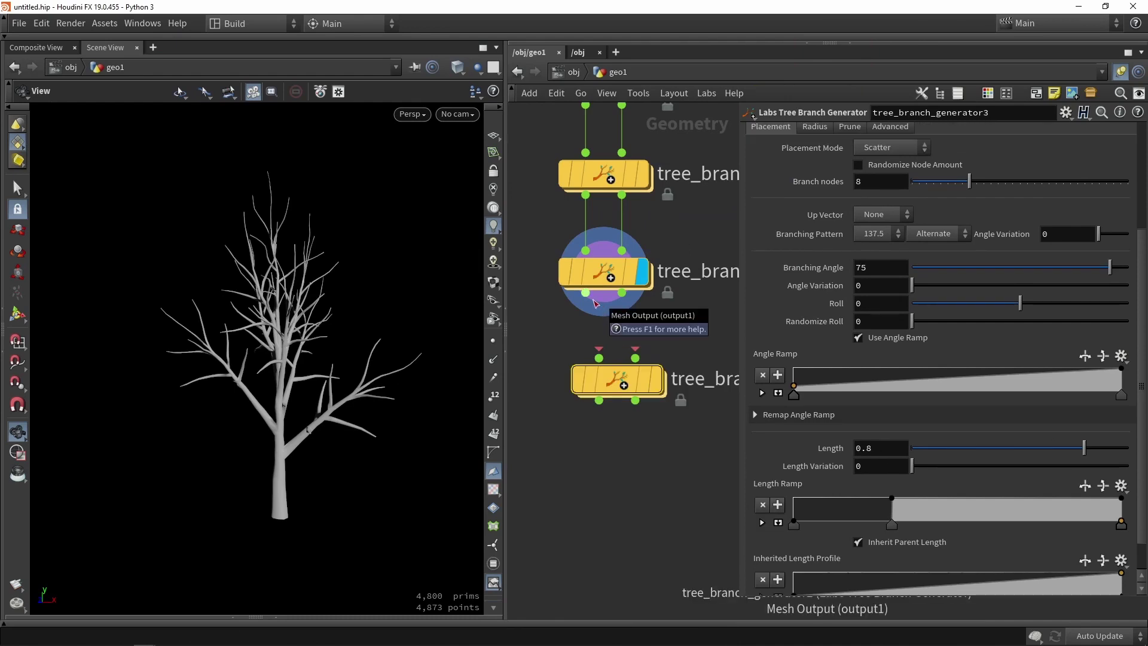
drag(596, 303, 602, 360)
click(657, 389)
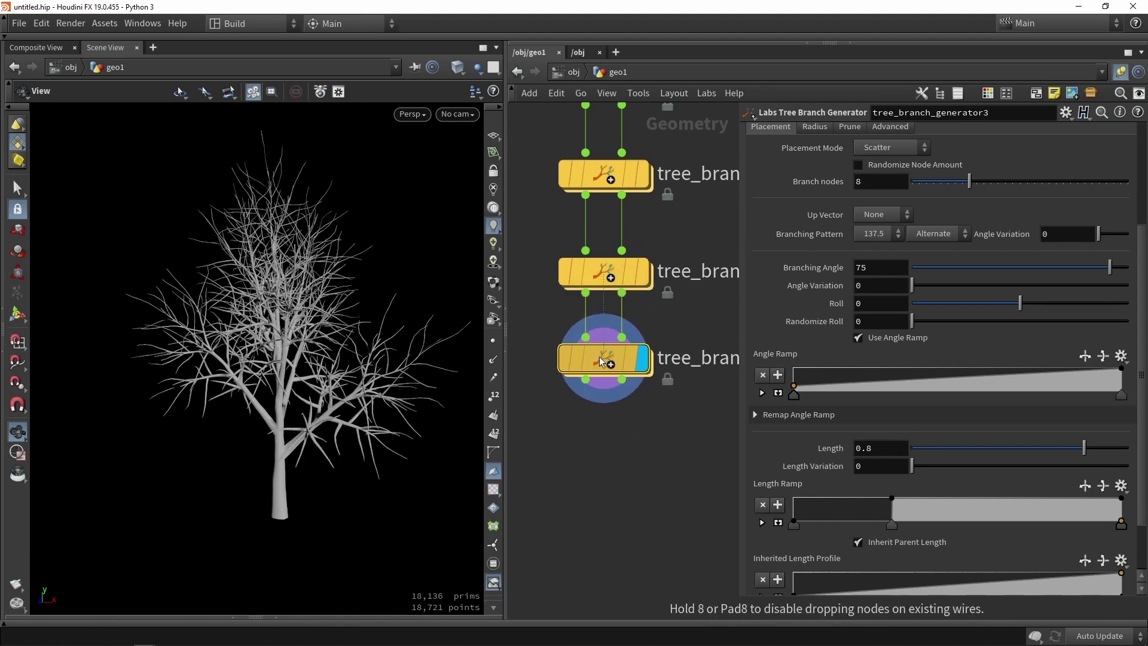
mouse_move(206, 351)
mouse_down()
mouse_move(349, 331)
mouse_move(210, 356)
mouse_up()
right_drag(210, 356, 240, 367)
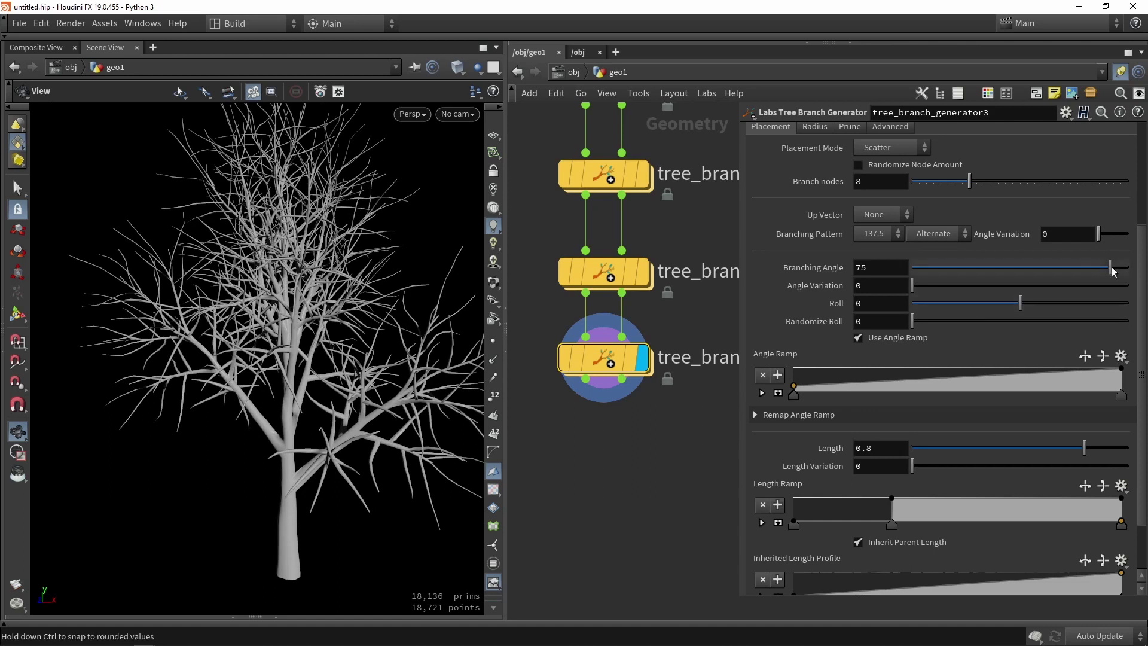
- Set the third generator's Branching Angle to 90 and Length to 0.558
drag(1113, 270, 1133, 269)
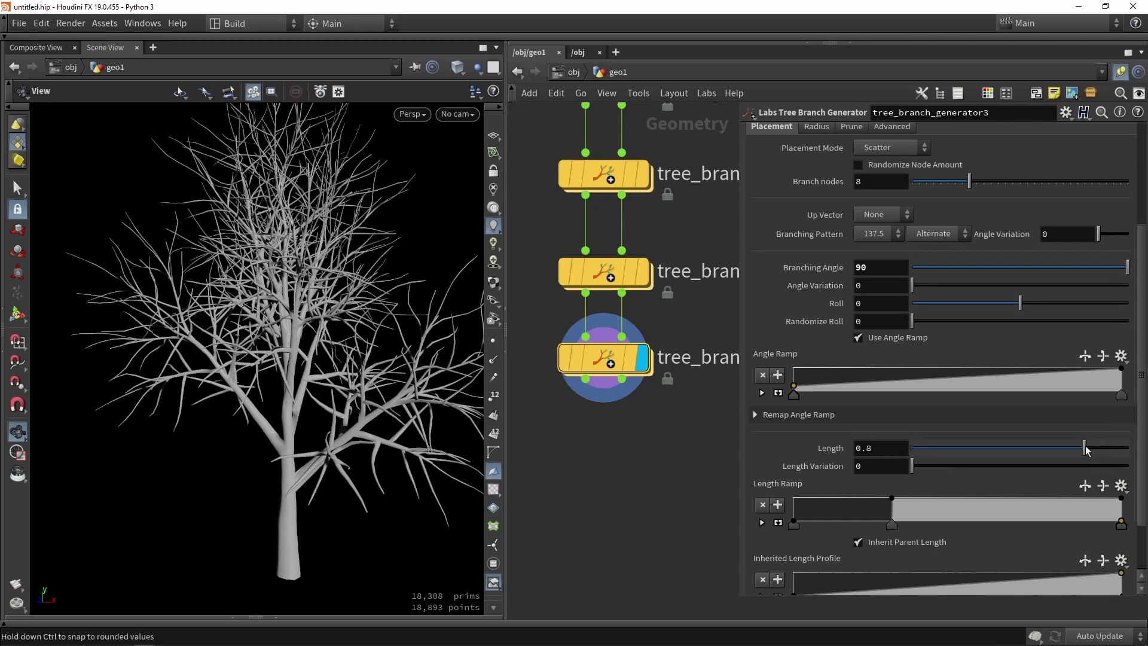
drag(1085, 450, 1032, 451)
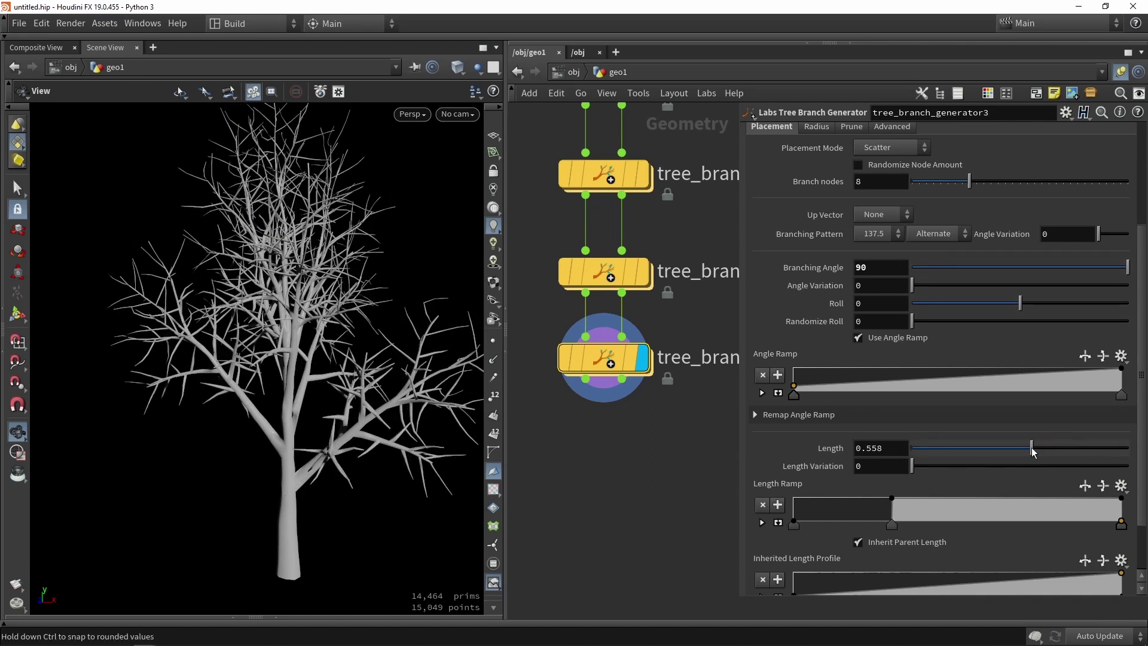
scroll(340, 257, down, 5)
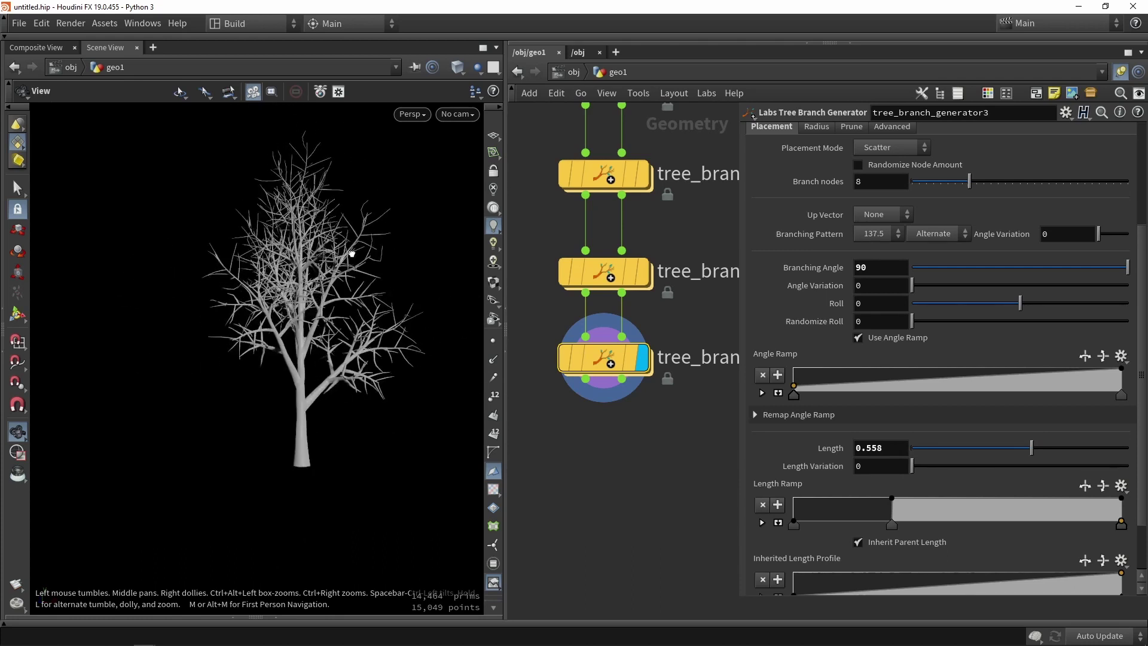
drag(352, 253, 226, 263)
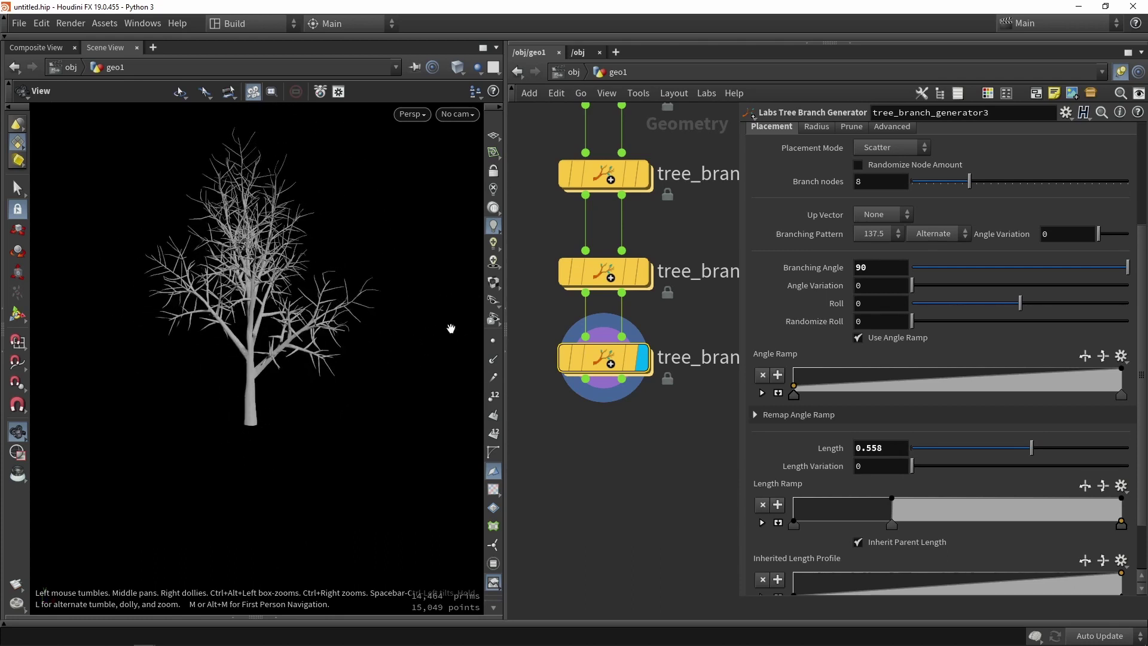
drag(507, 255, 389, 257)
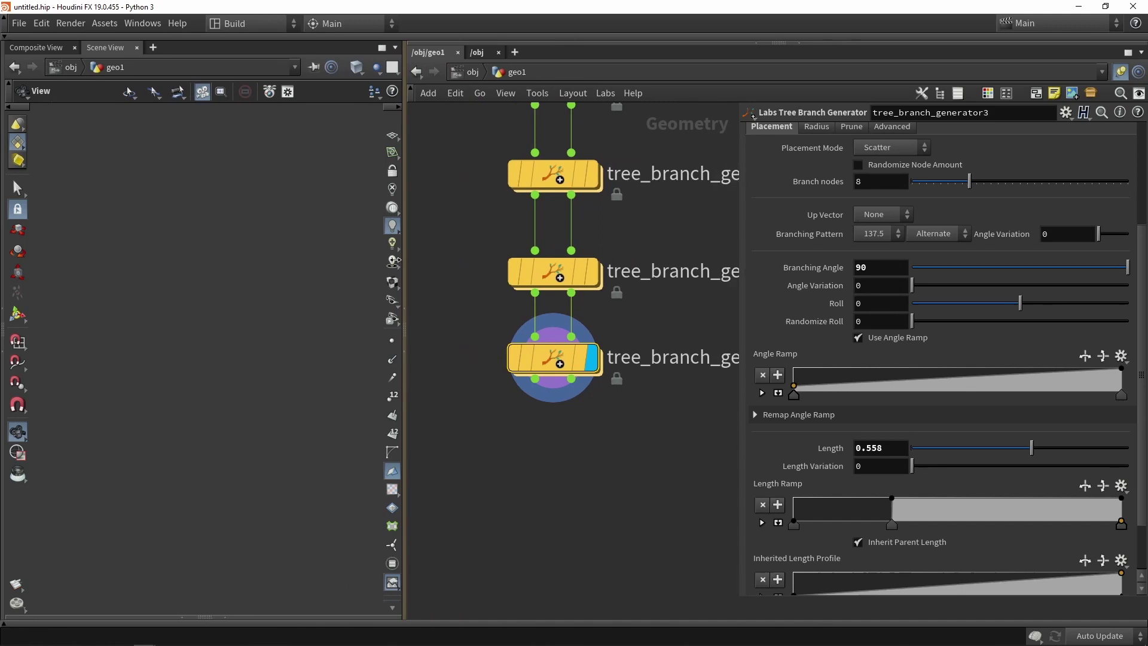
- Add a Labs Tree Simple Leaf node and display its single leaf
scroll(609, 472, down, 2)
scroll(615, 471, down, 2)
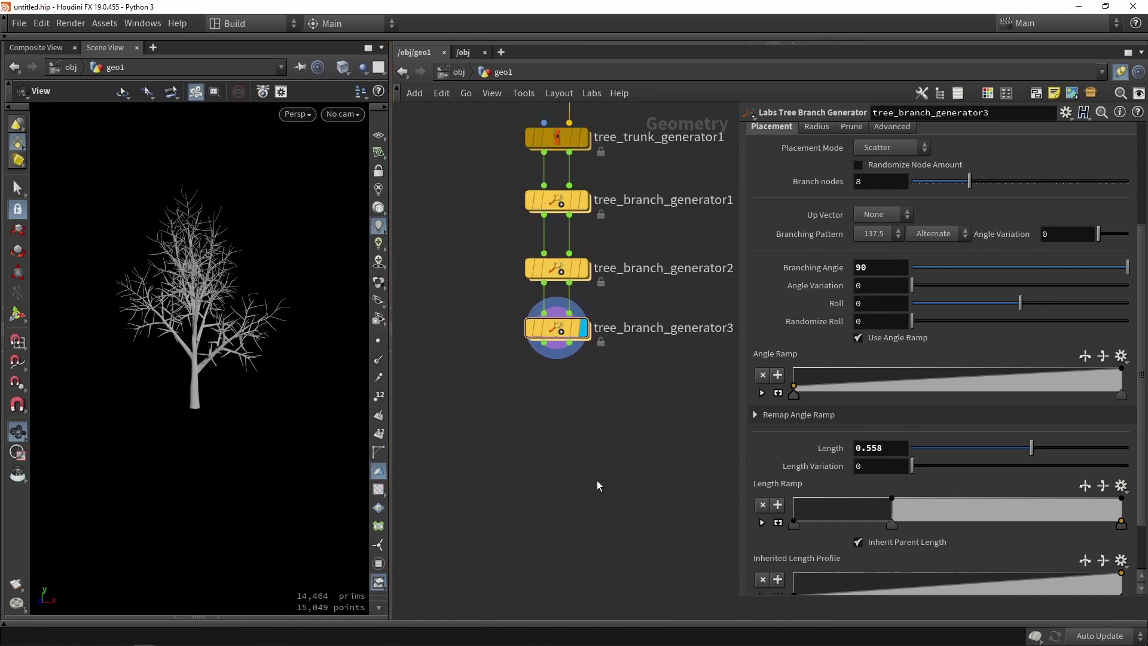
key(Tab)
text(lea)
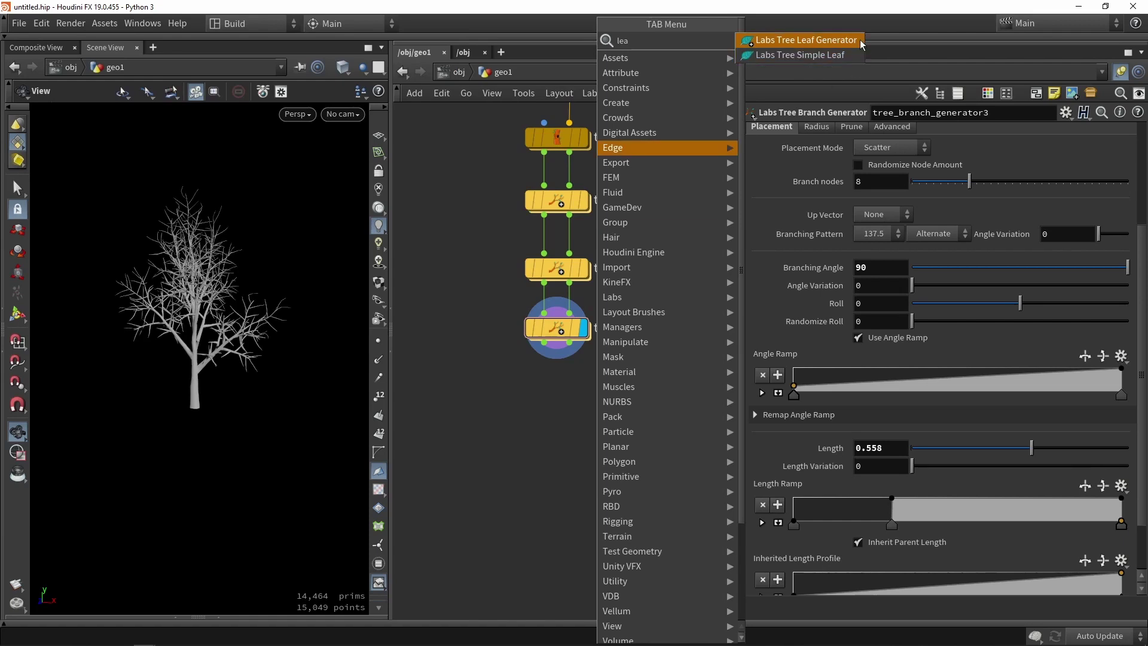
click(820, 54)
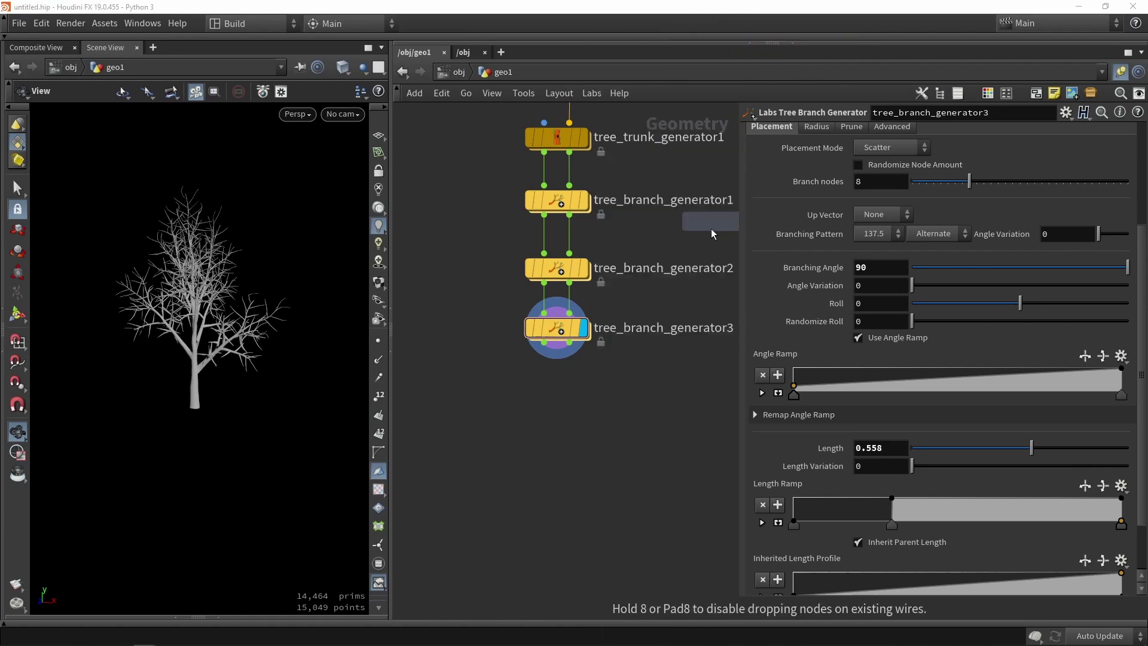
click(662, 429)
click(691, 424)
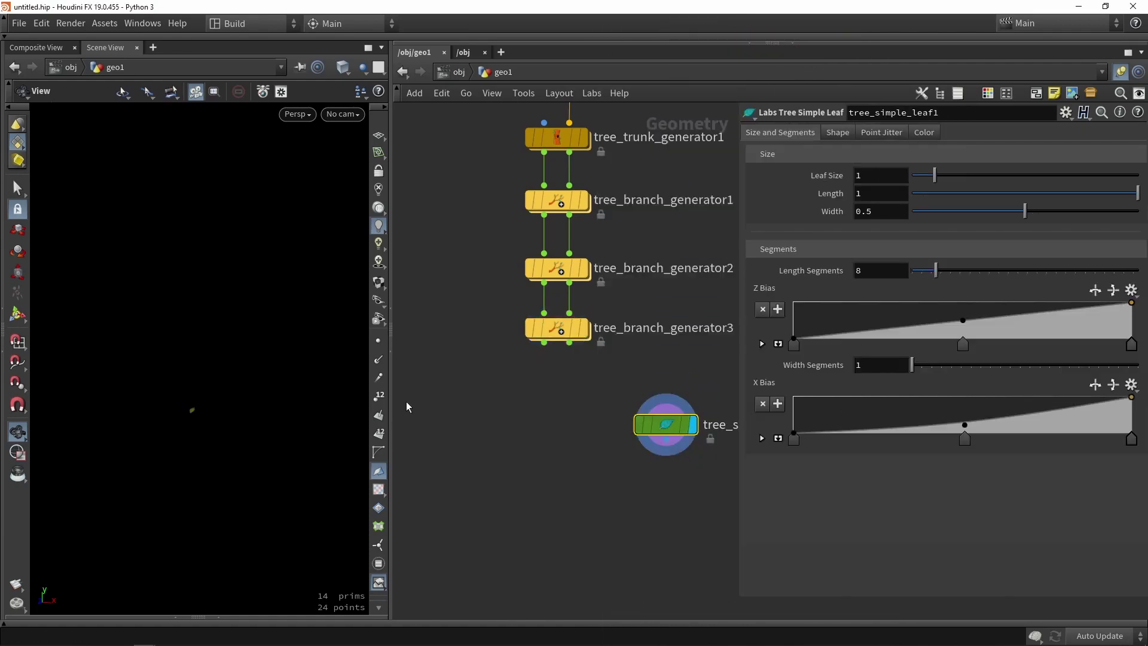
- Inspect the leaf in wireframe and shaded, then move its node beside the branch chain
key(g)
key(w)
drag(256, 359, 149, 341)
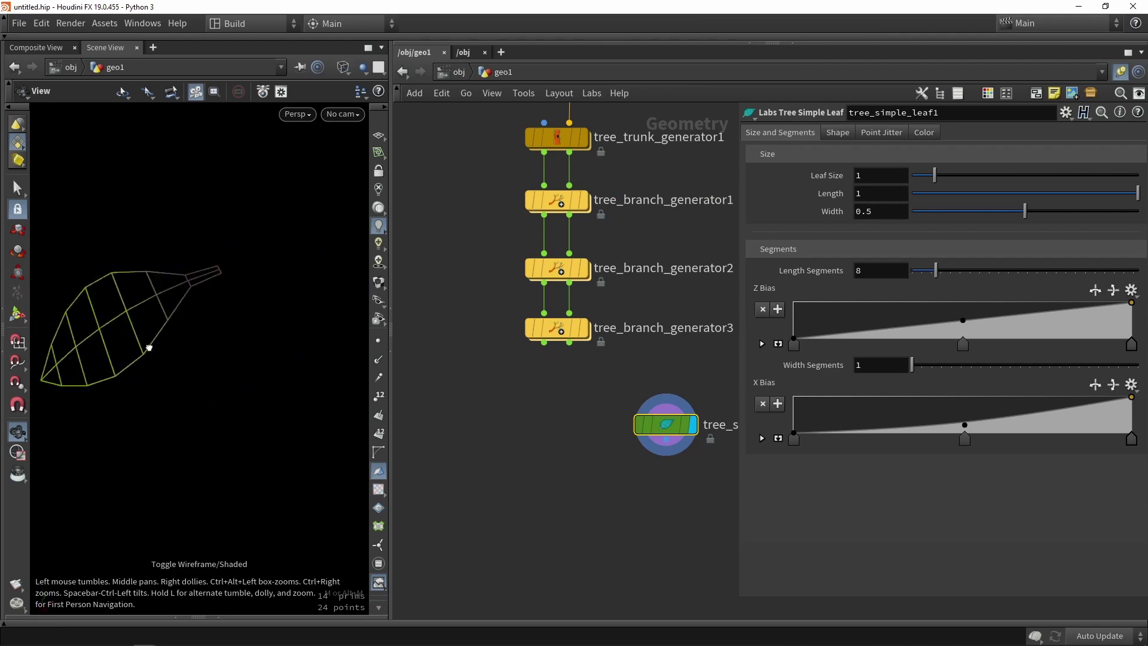
key(w)
key(h)
drag(615, 339, 666, 313)
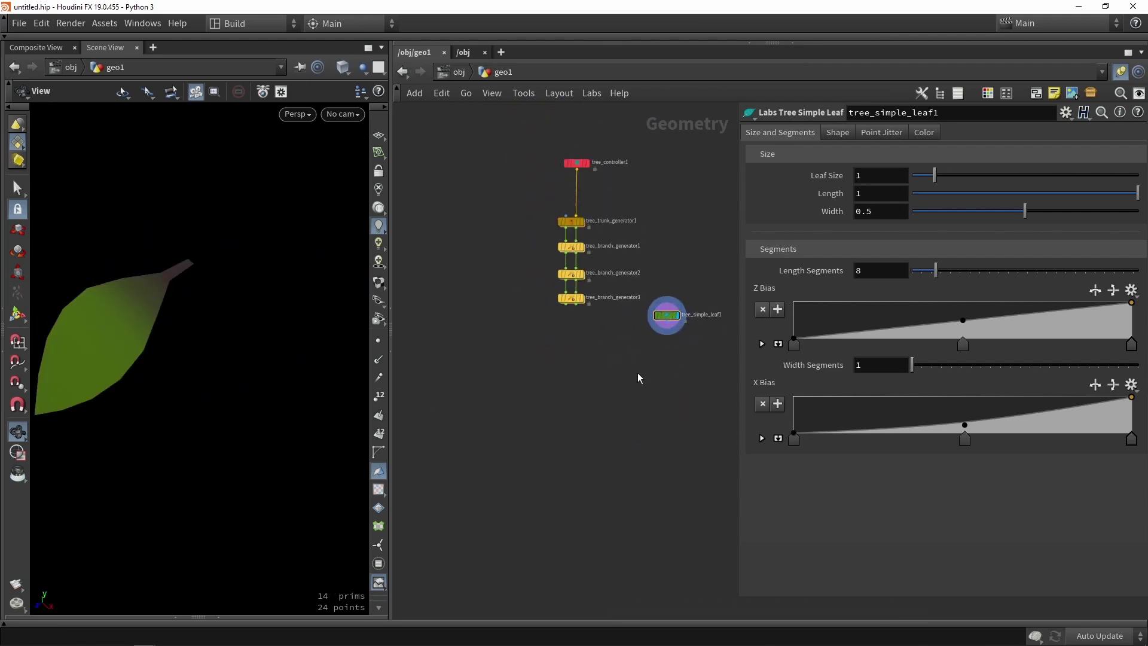
key(Tab)
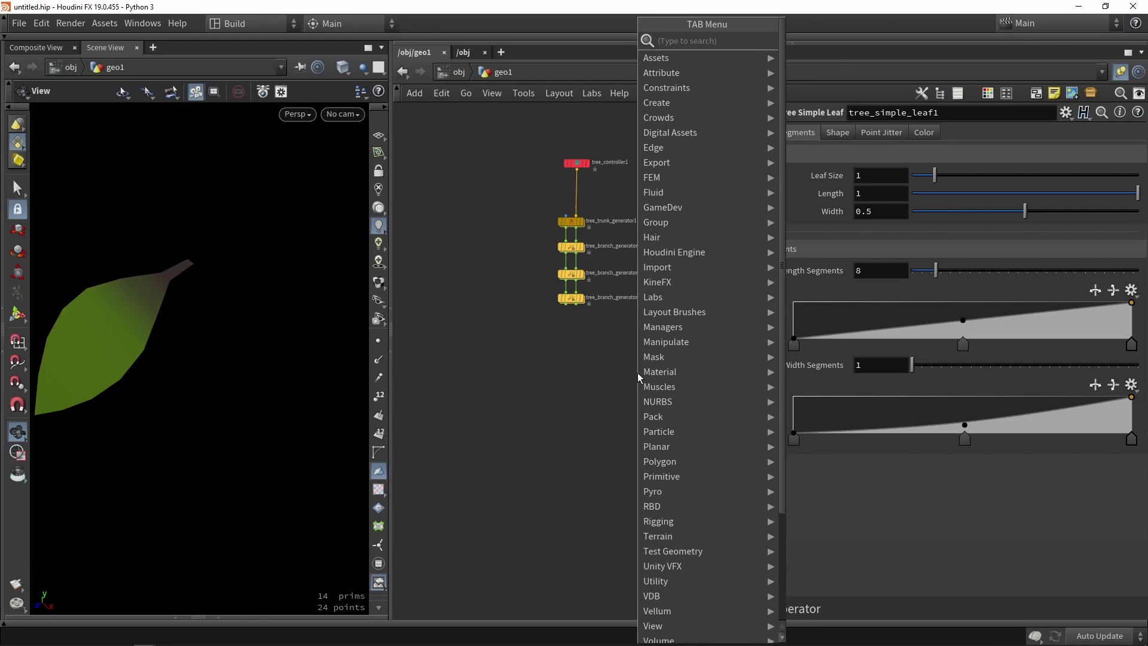
- Add a Labs Tree Leaf Generator and wire branch_generator3 into it
text(lea)
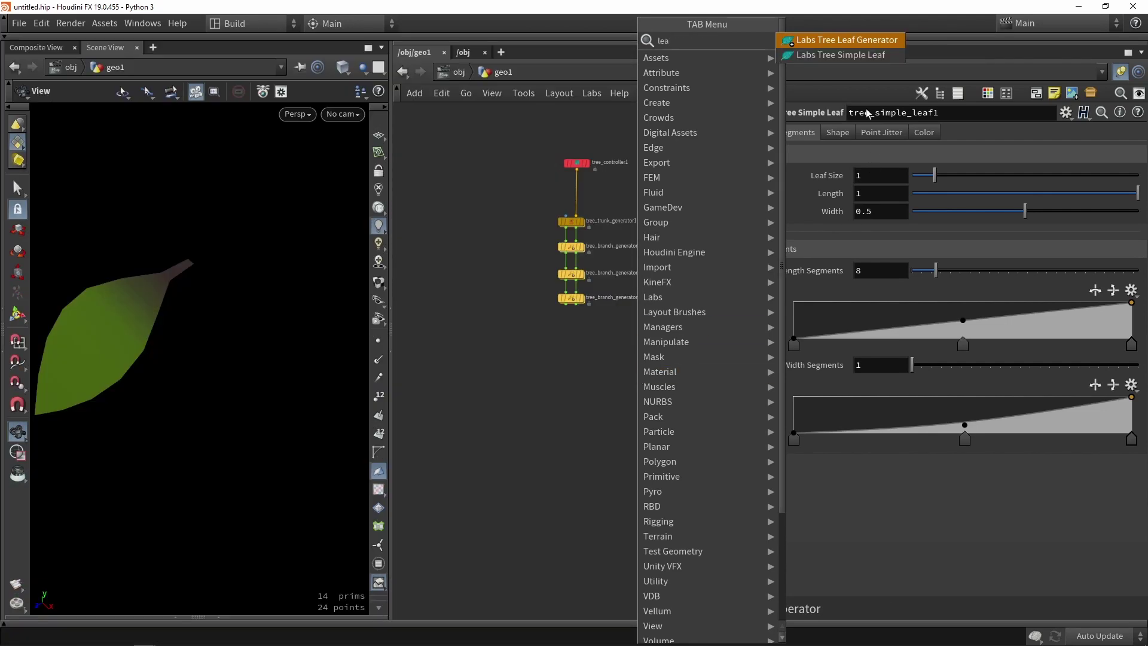
click(846, 39)
click(593, 399)
scroll(579, 318, up, 5)
drag(551, 289, 591, 460)
drag(596, 397, 571, 289)
- Place the leaf generator and tree_simple_leaf1 beside the branches, display the leaf generator, and frame the leafy tree
middle_drag(608, 359, 559, 385)
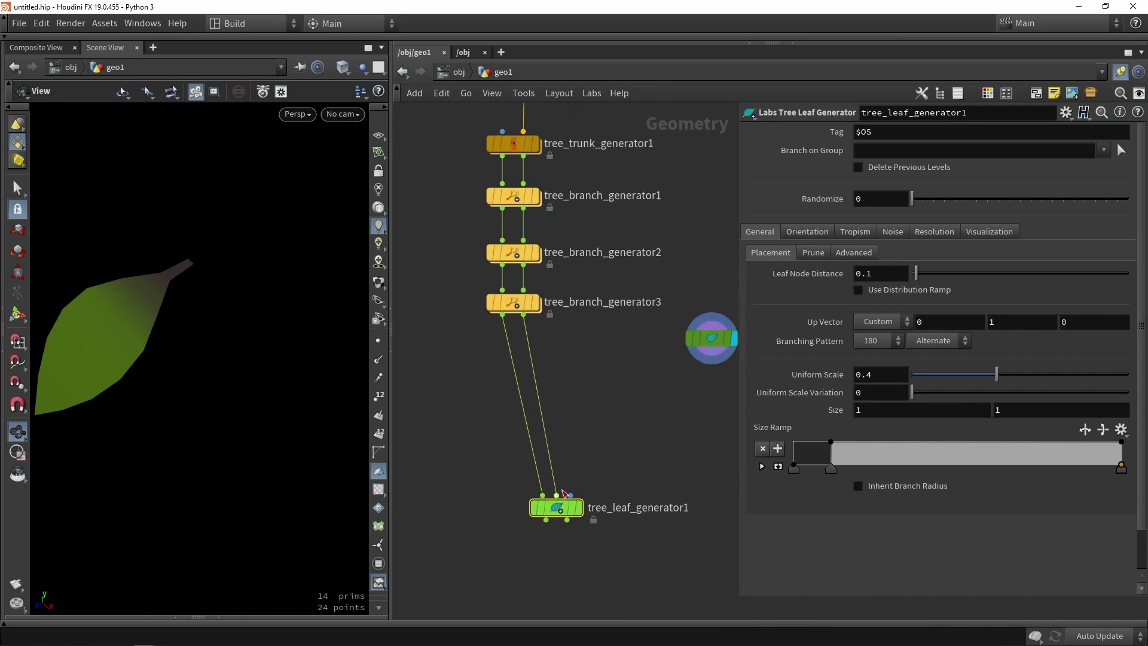
drag(558, 507, 575, 404)
drag(717, 338, 587, 391)
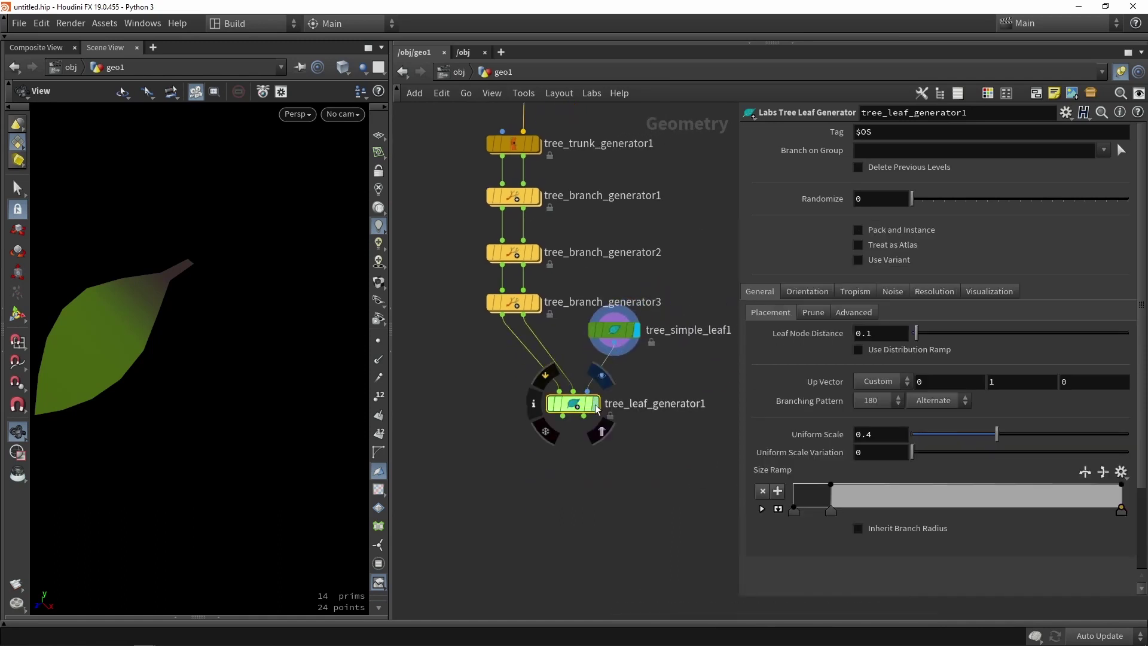
click(595, 404)
key(space+g)
scroll(299, 386, up, 6)
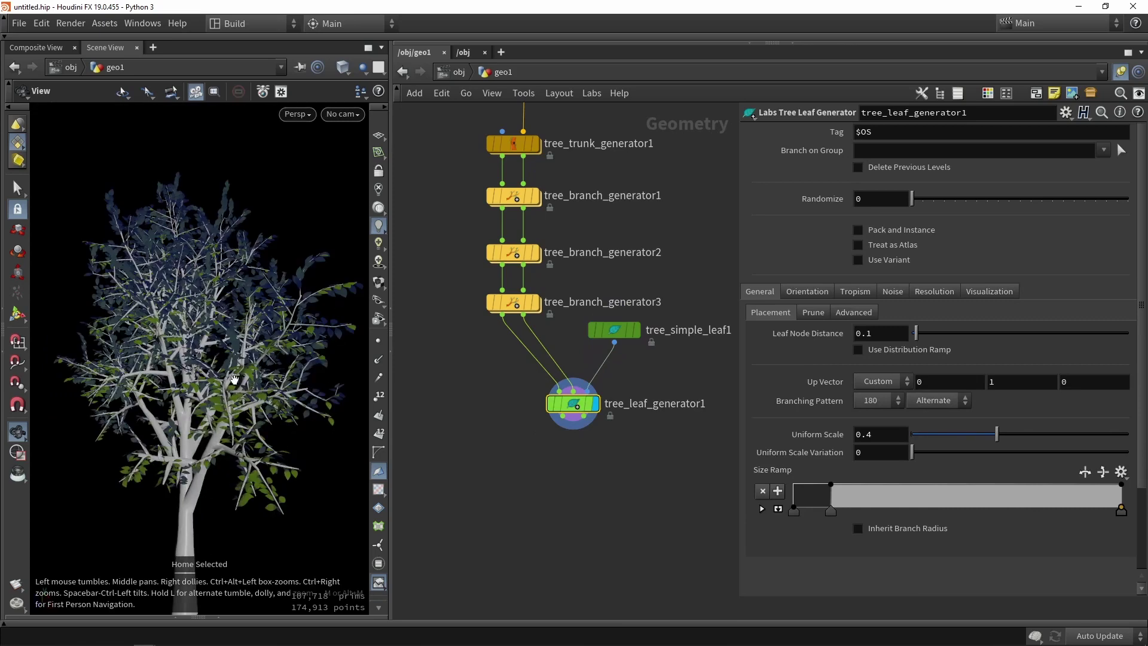
scroll(269, 383, down, 6)
drag(270, 383, 241, 351)
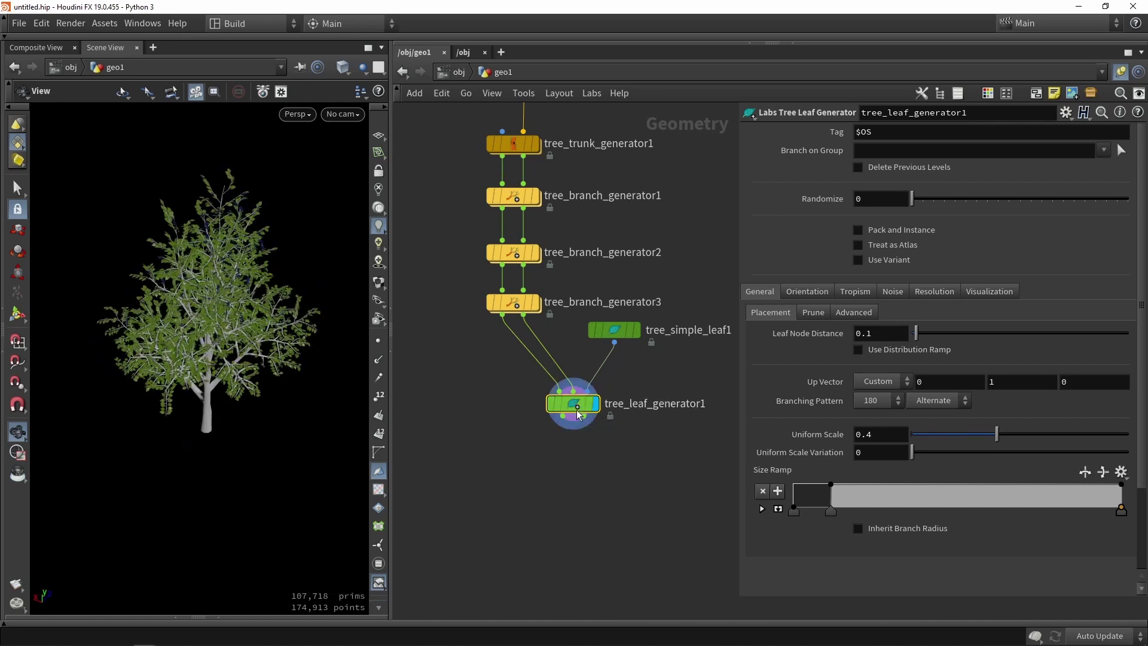
- Rearrange the nodes and disconnect tree_simple_leaf1 from the leaf generator
drag(575, 403, 571, 445)
middle_drag(634, 369, 525, 403)
drag(515, 360, 624, 286)
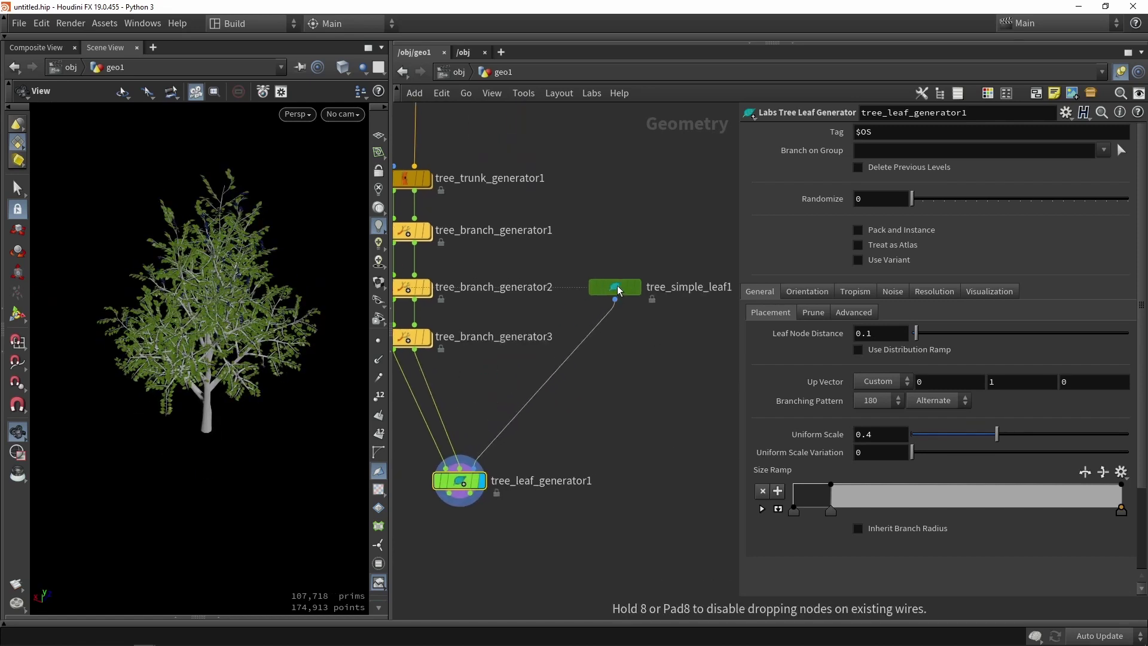
drag(606, 380, 566, 327)
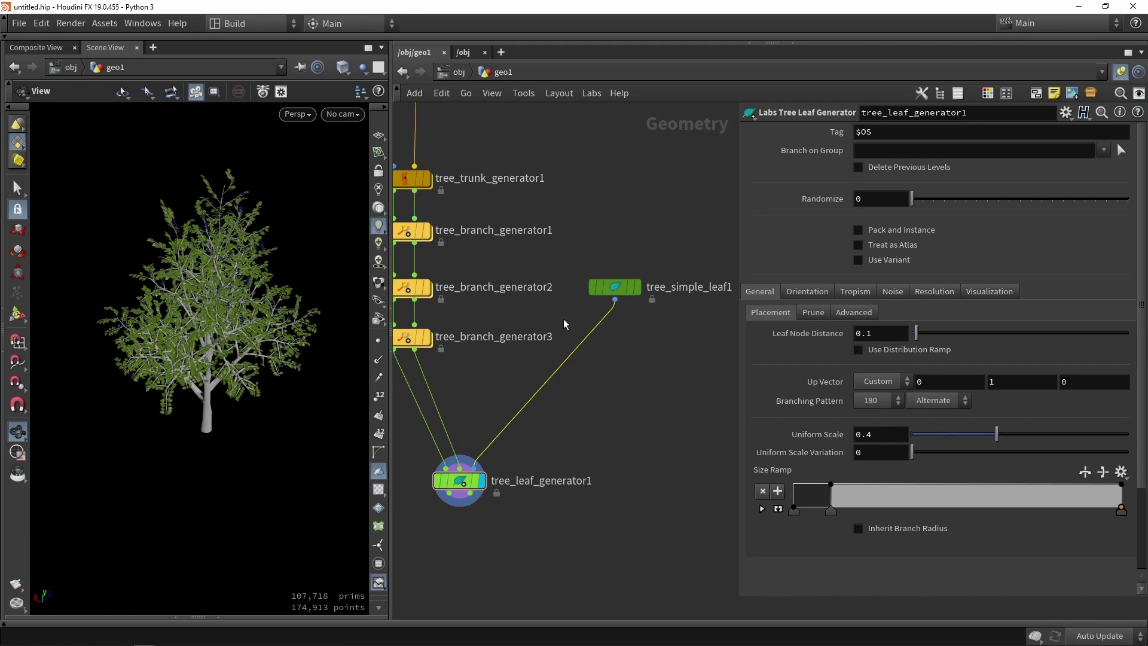
key(Delete)
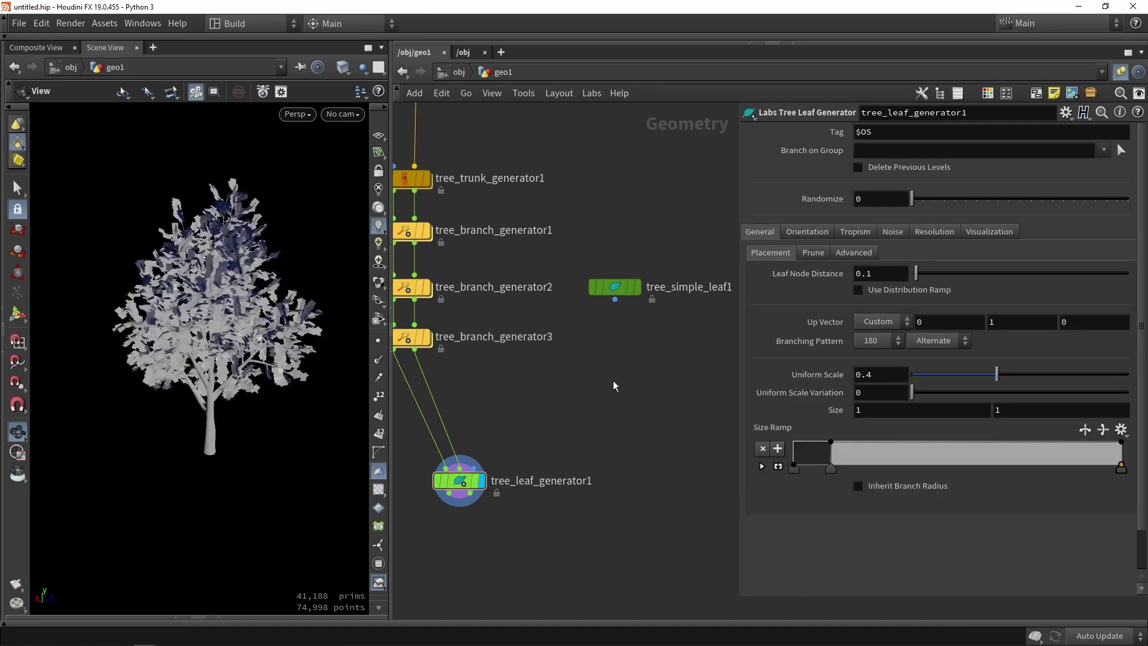
- Add a Grid node (grid1) and inspect it in the viewport
key(Tab)
text(grid)
key(Return)
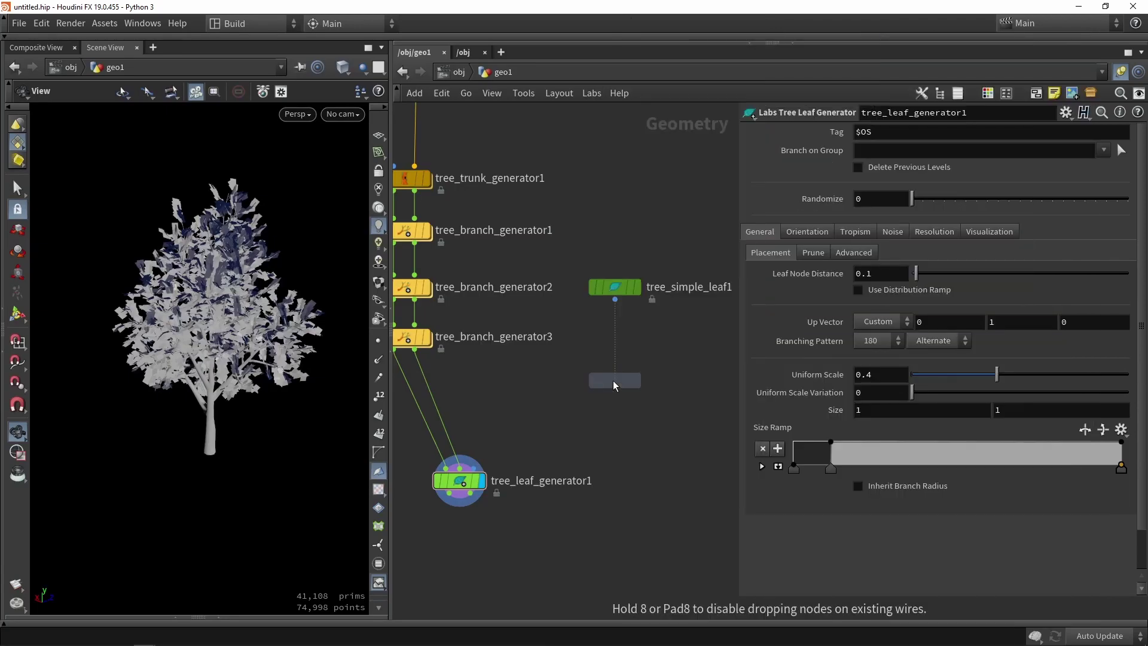
click(612, 381)
scroll(609, 379, up, 3)
drag(612, 379, 532, 349)
drag(167, 463, 183, 495)
scroll(186, 488, up, 2)
middle_drag(206, 236, 183, 56)
key(shift+w)
key(shift+w)
- Wire grid1 into the leaf generator's leaf input and view the tree from above
middle_drag(512, 428, 615, 340)
scroll(615, 339, down, 1)
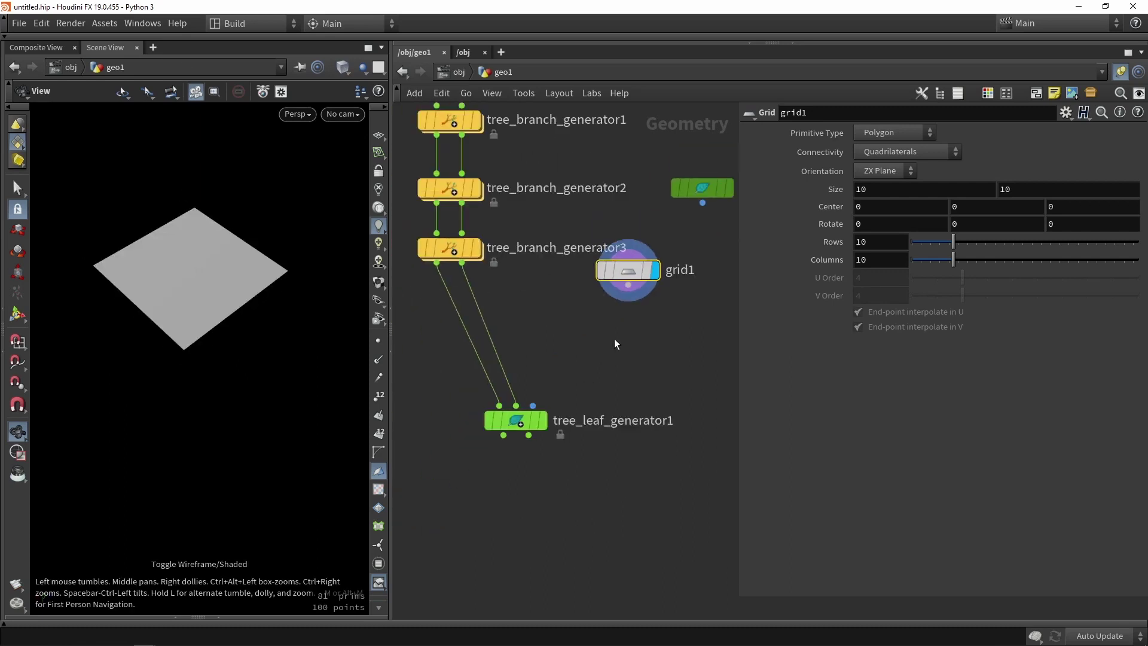
drag(627, 287, 532, 406)
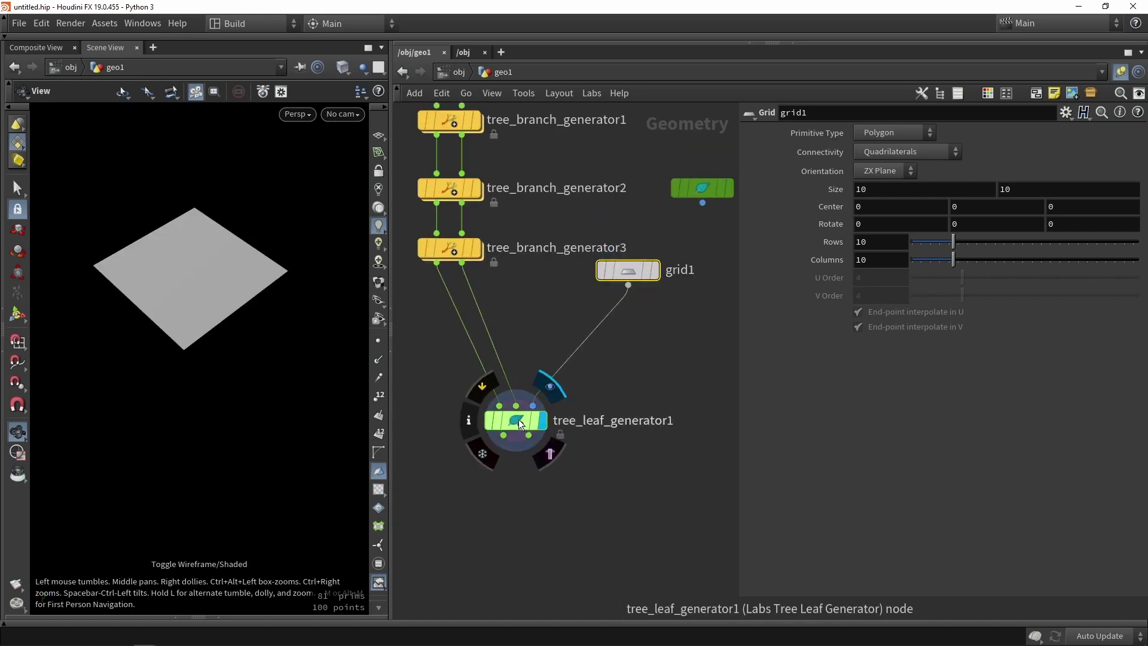
click(541, 419)
key(g)
drag(162, 393, 193, 396)
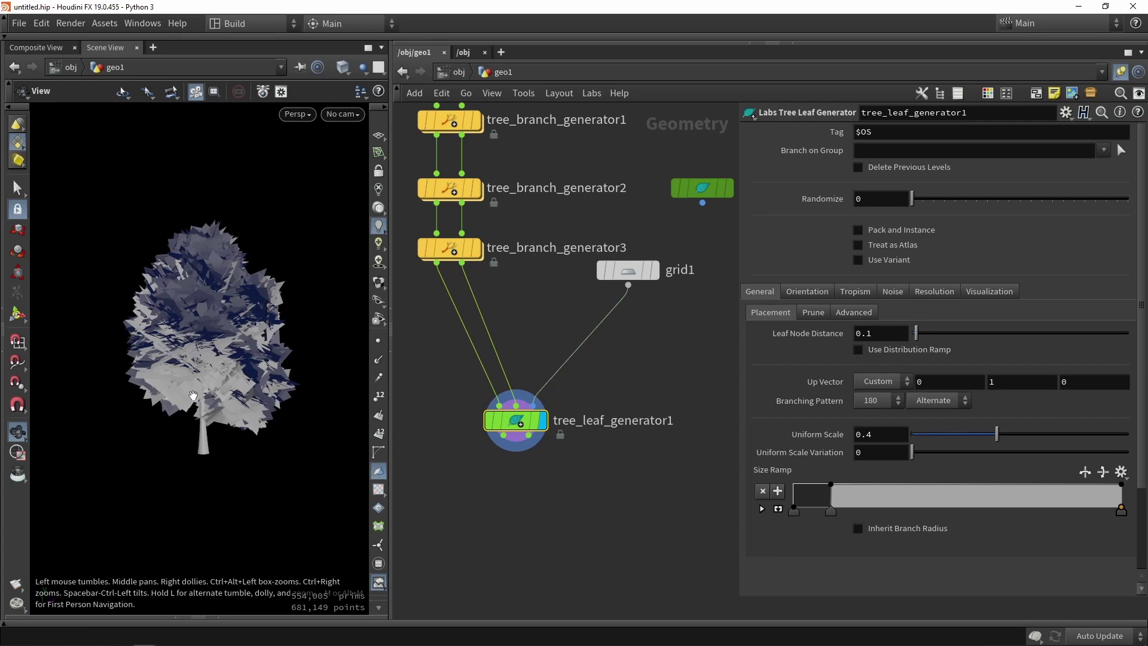
scroll(604, 385, down, 3)
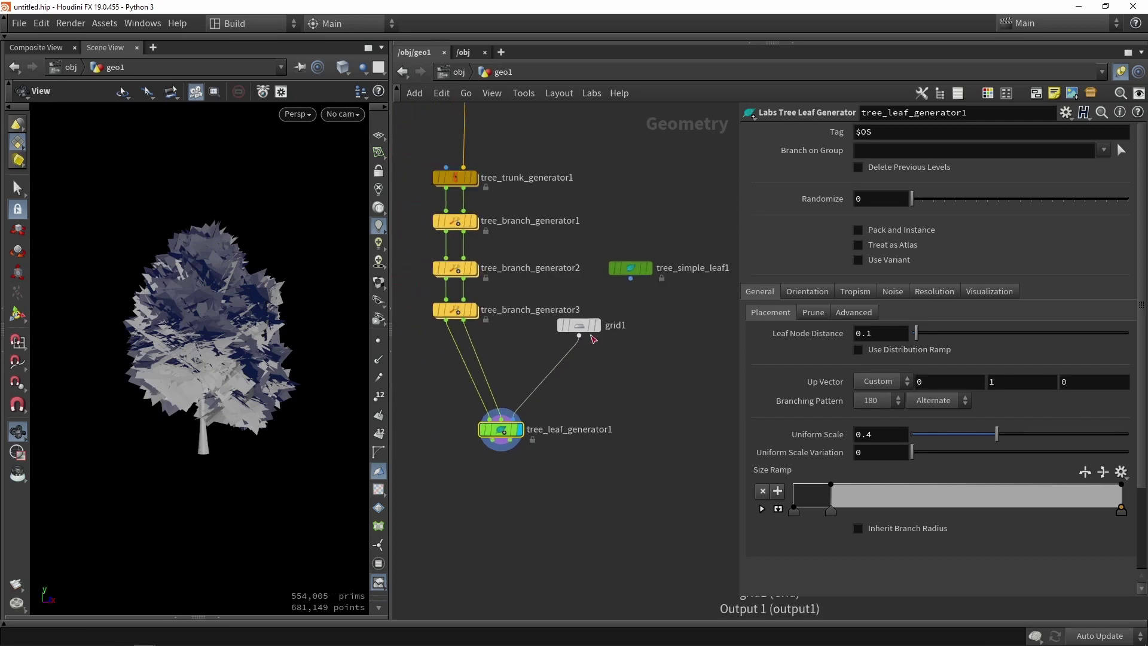
- Display grid1 on its own and show its 10-by-10 grid parameters
drag(609, 324, 624, 345)
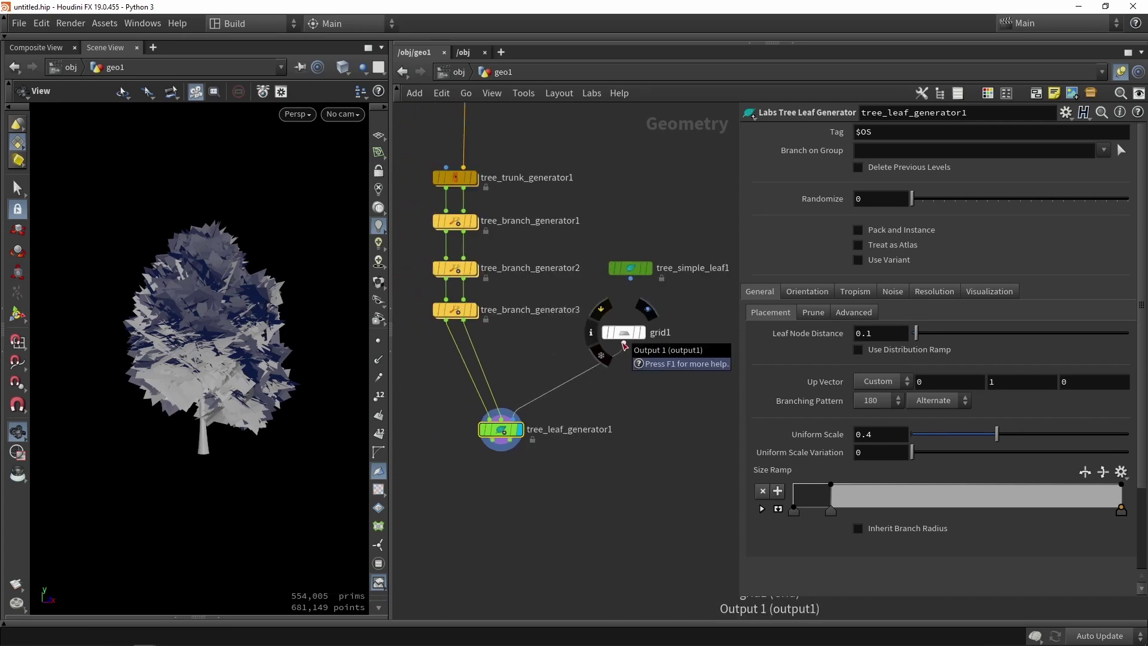
scroll(624, 345, up, 2)
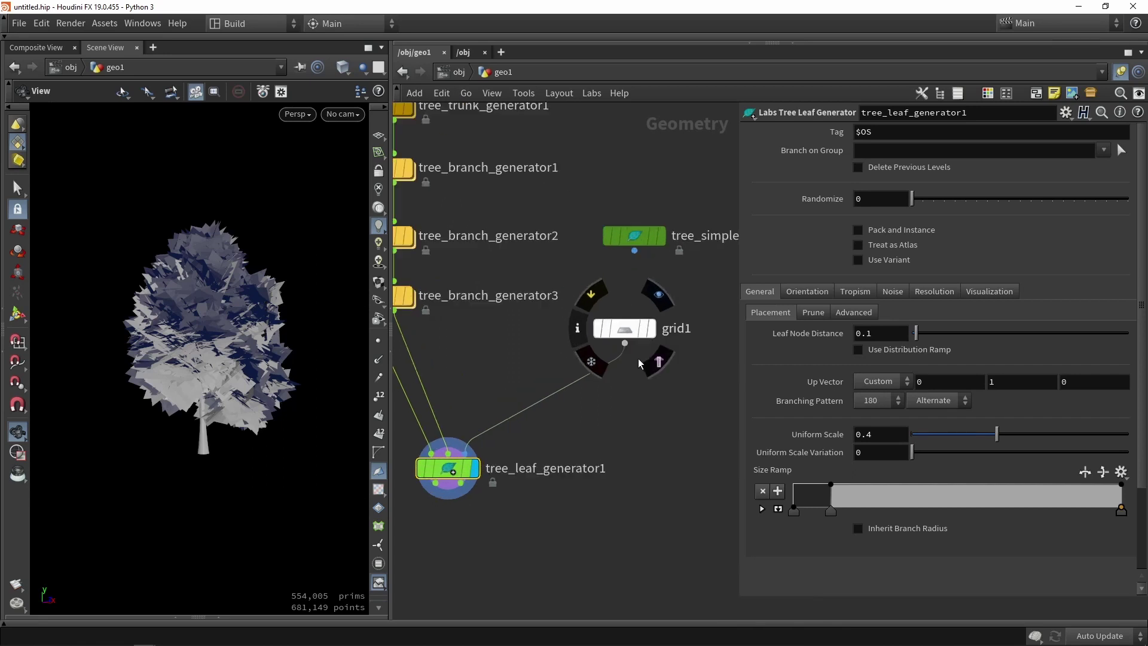
click(653, 329)
click(632, 331)
drag(203, 437, 244, 438)
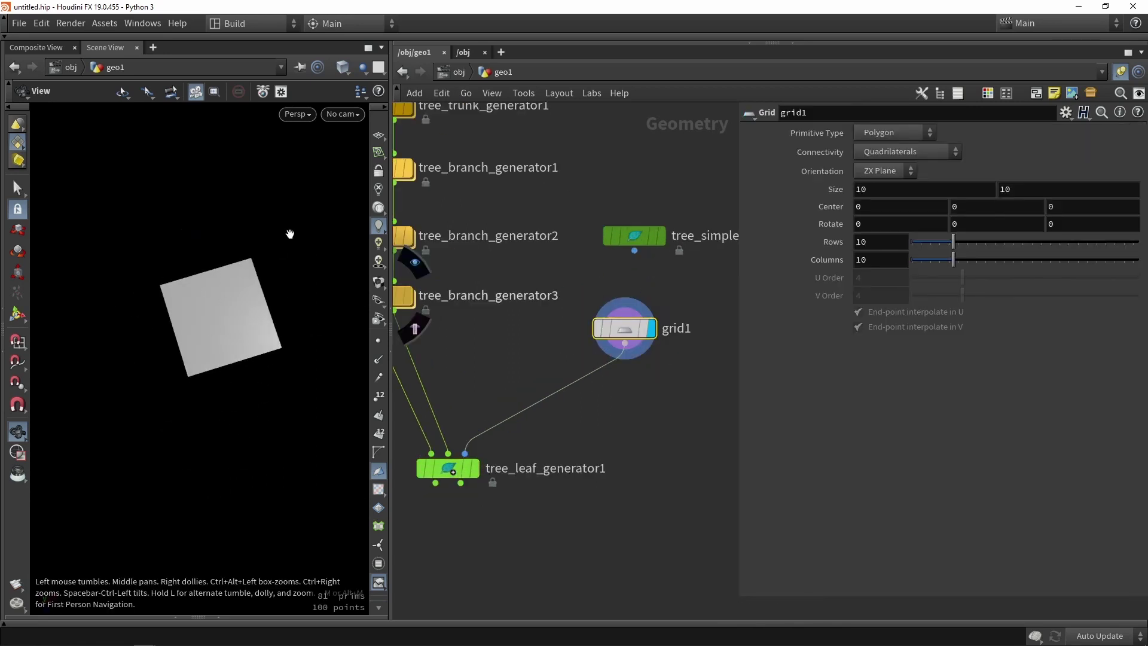
- Remove grid1 and raise tree_leaf_generator1's Uniform Scale to 0.704 for larger leaves
drag(676, 395, 575, 303)
drag(452, 469, 491, 389)
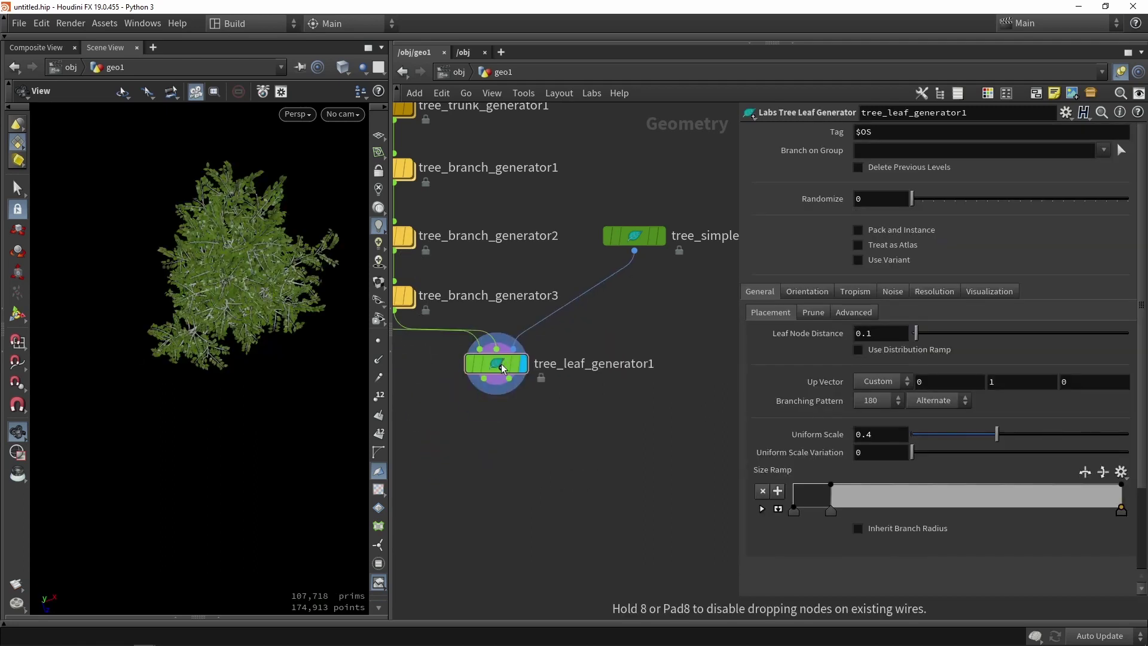
drag(258, 311, 191, 341)
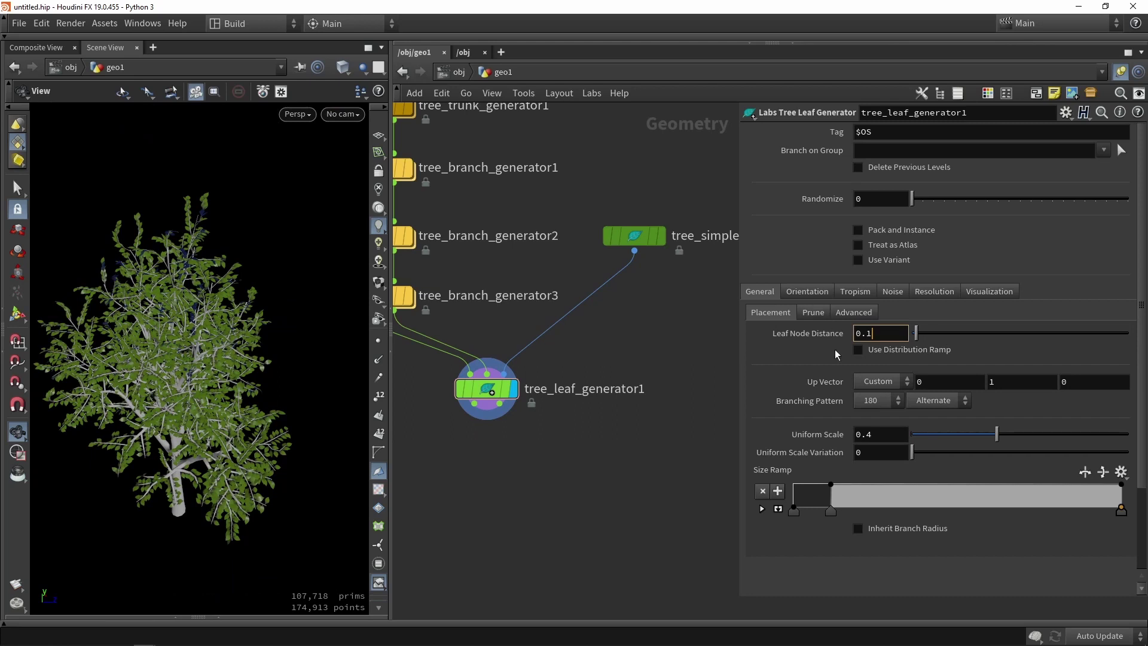
drag(1013, 436, 1063, 435)
drag(242, 354, 301, 247)
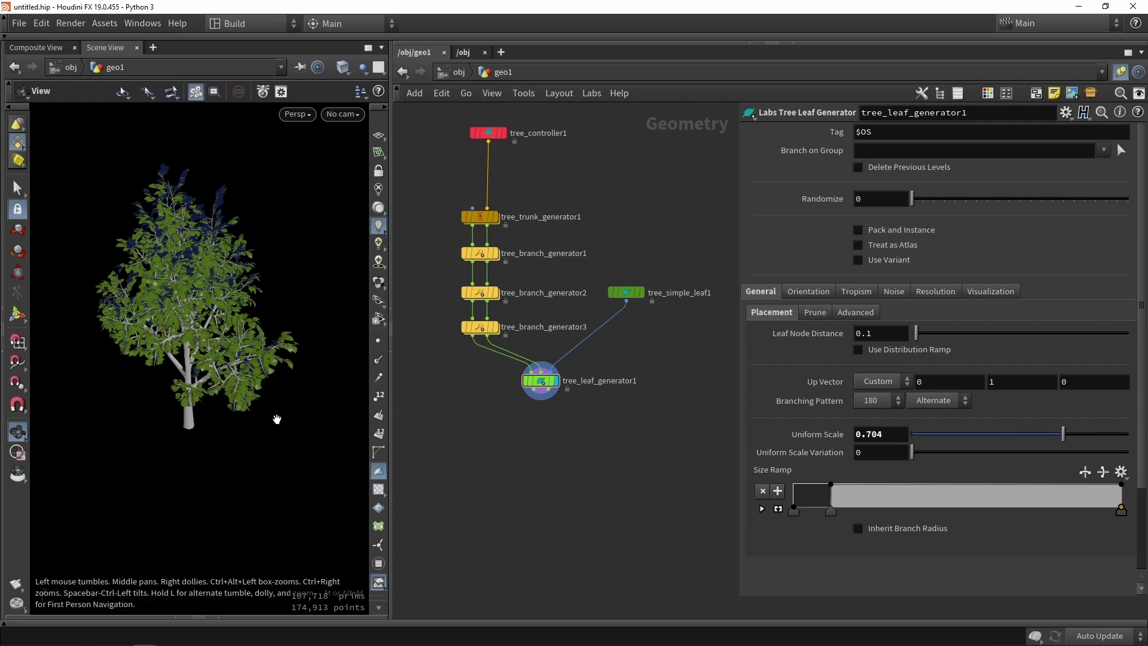
mouse_move(276, 410)
mouse_down()
mouse_move(256, 402)
mouse_move(294, 379)
mouse_move(278, 395)
mouse_move(287, 390)
mouse_up()
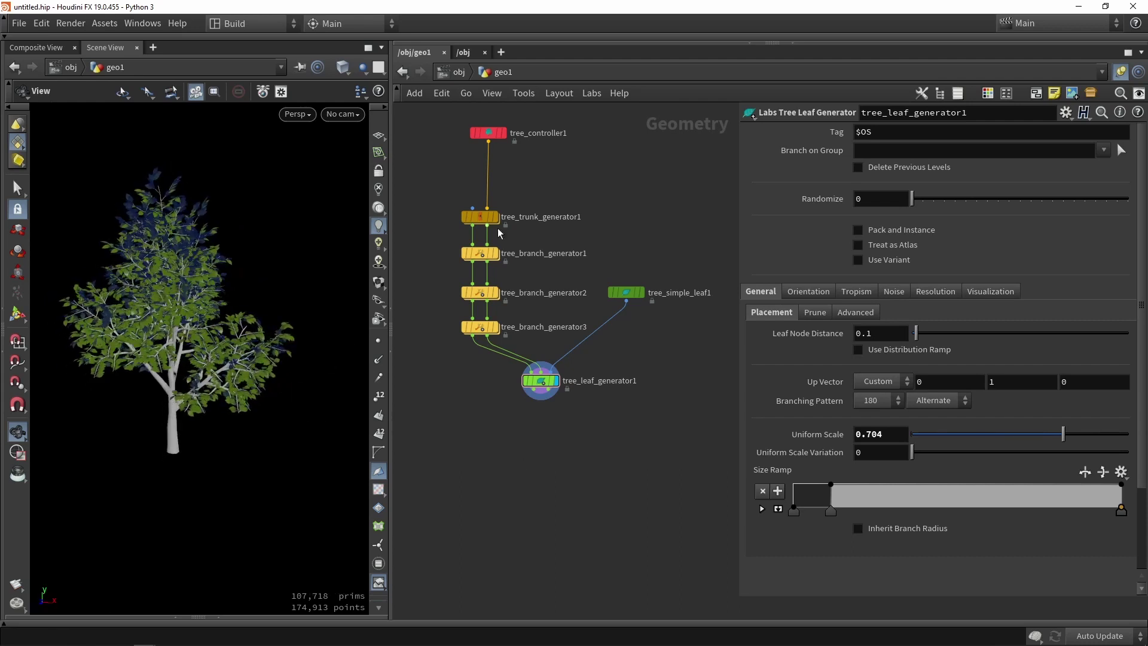
- On tree_controller1, try Randomize values 34, 90 and 61, then settle on 1
middle_drag(530, 146, 550, 189)
drag(559, 205, 460, 152)
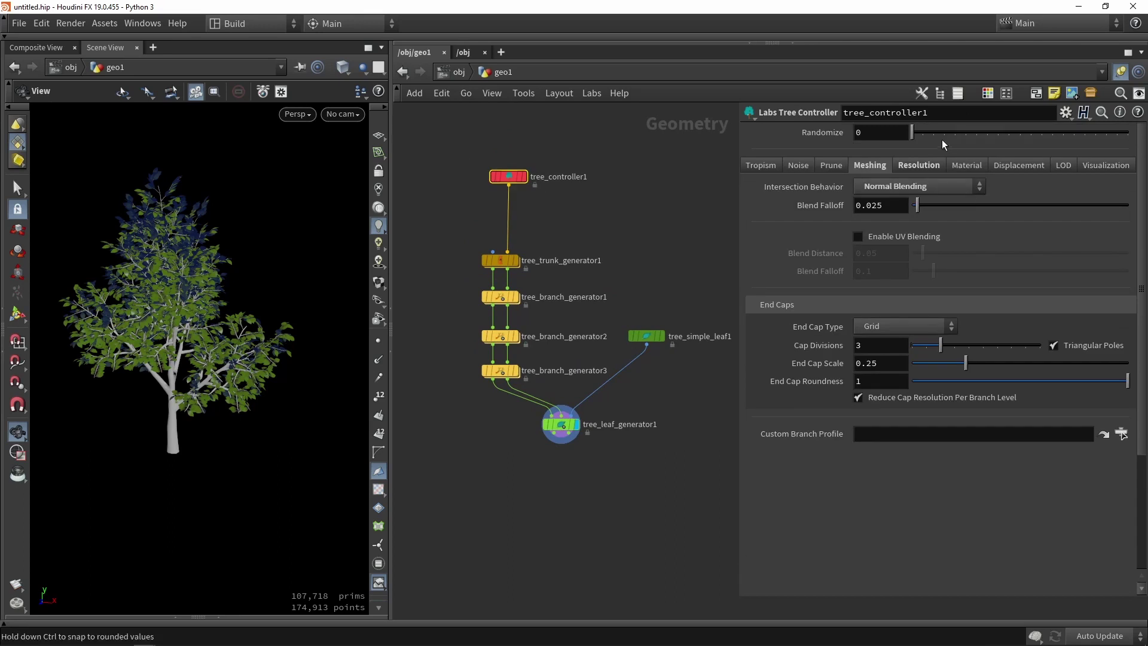
click(985, 132)
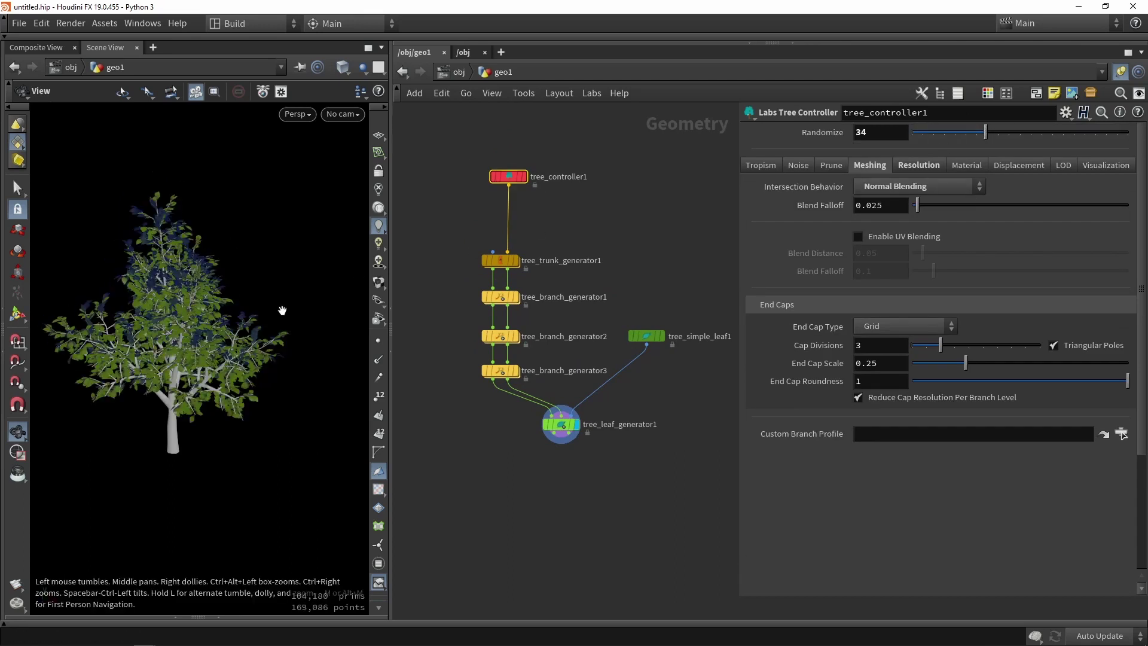
click(1074, 133)
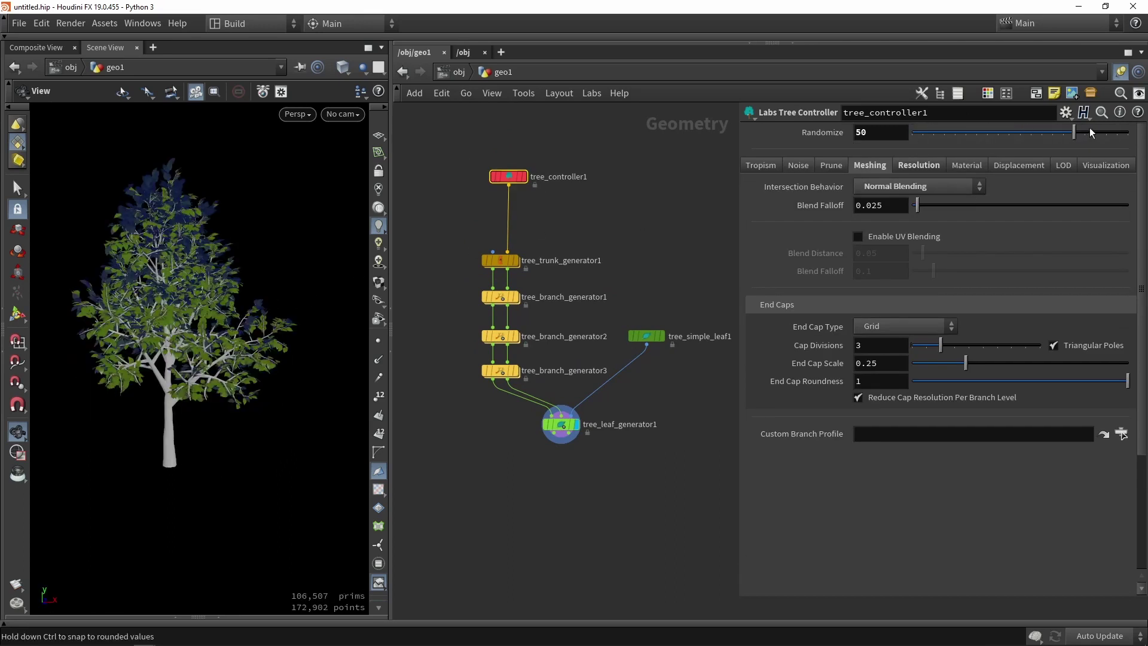
click(1107, 133)
click(1044, 133)
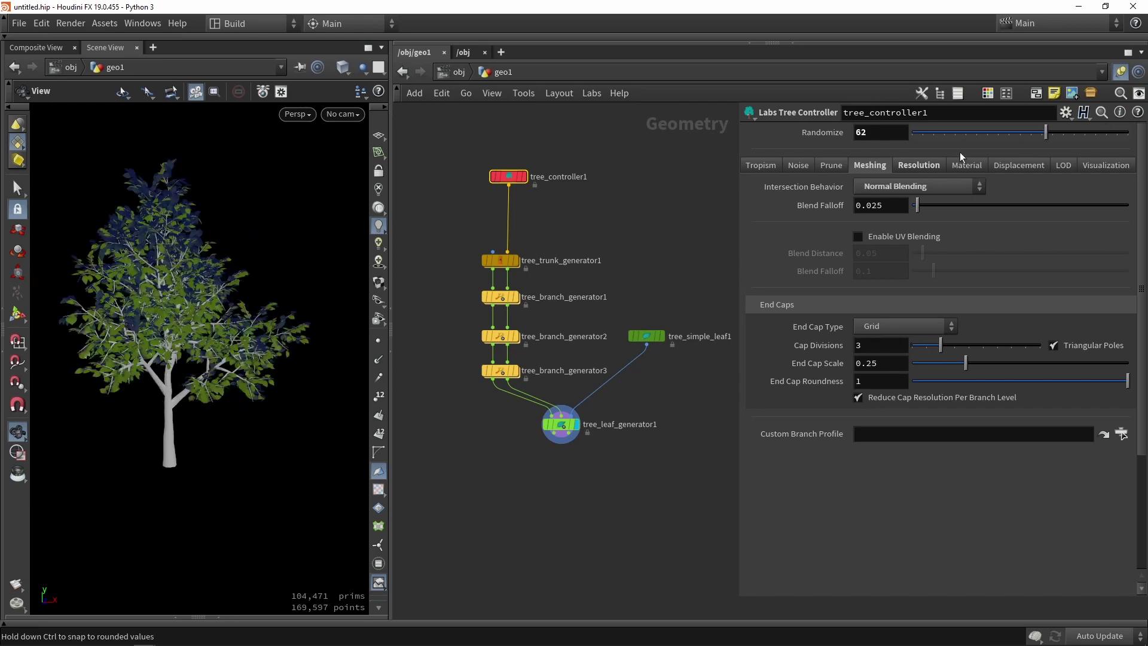
click(915, 133)
click(920, 166)
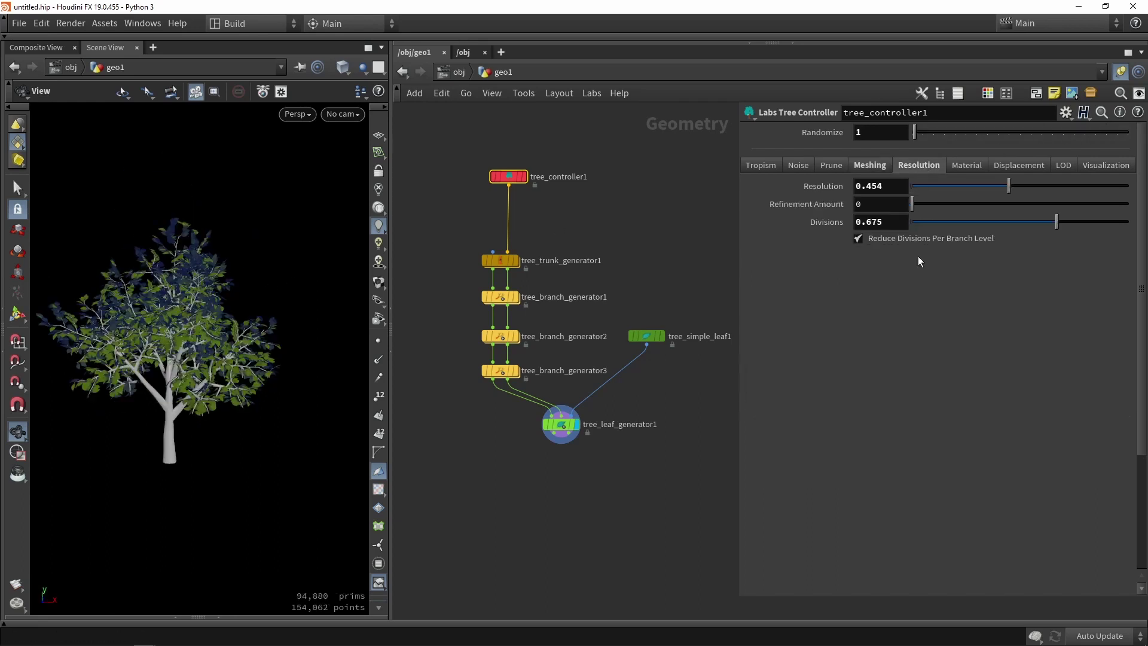
click(882, 172)
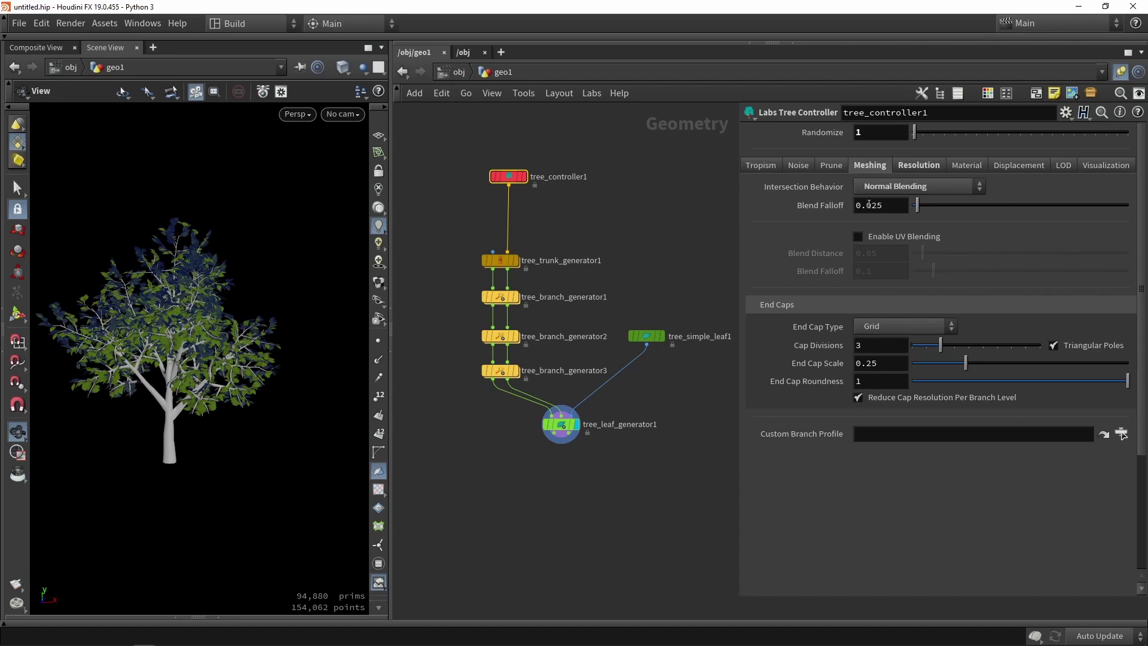
scroll(548, 450, up, 3)
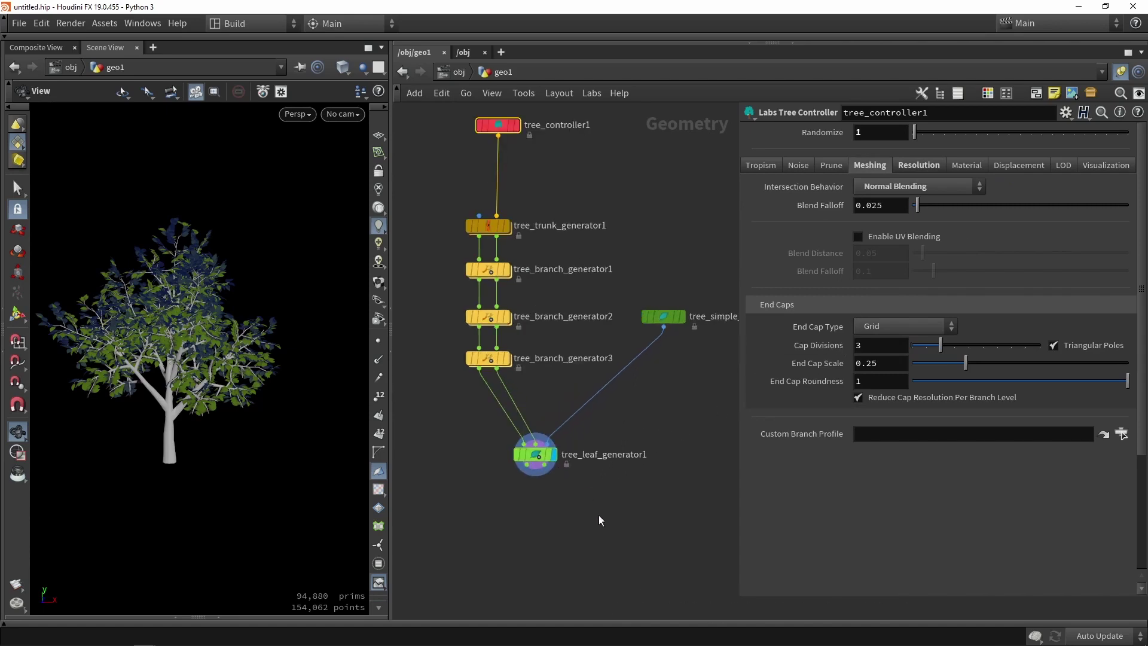